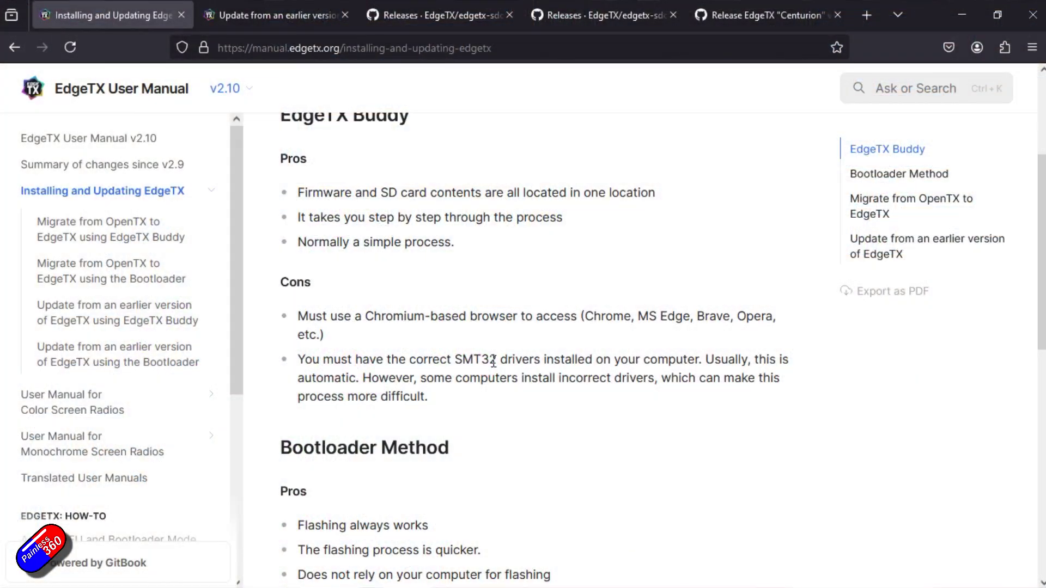
Step: Read the pros and cons of the EdgeTX Buddy and Bootloader update methods in the manual
scroll(495, 368, "down", 2)
scroll(495, 368, "down", 1)
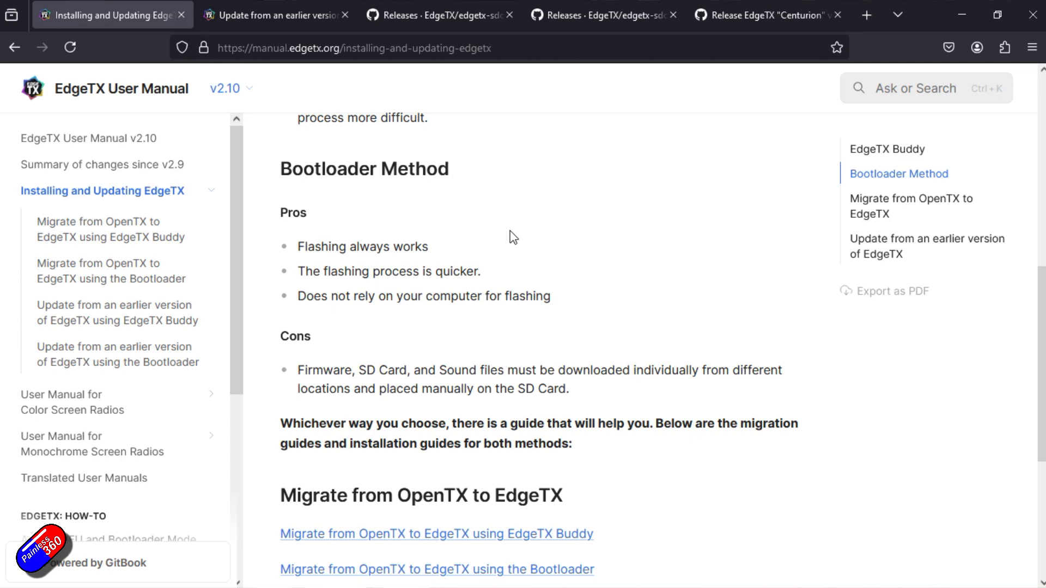
scroll(514, 289, "down", 5)
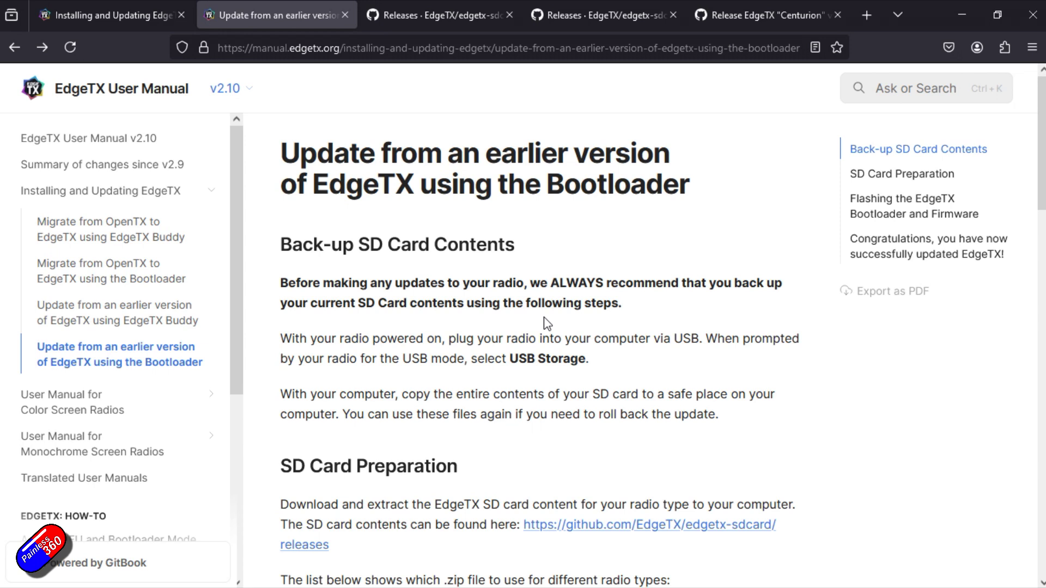
Step: Read the SD card back-up and preparation instructions, highlighting the TX16s radio and its c480×272 zip file
scroll(522, 322, "down", 4)
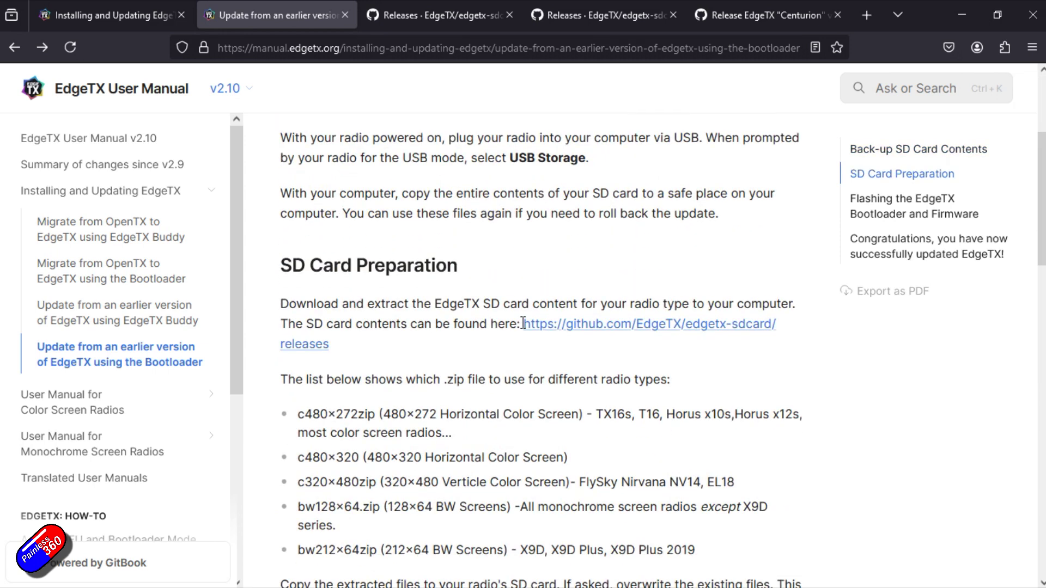
scroll(486, 188, "up", 3)
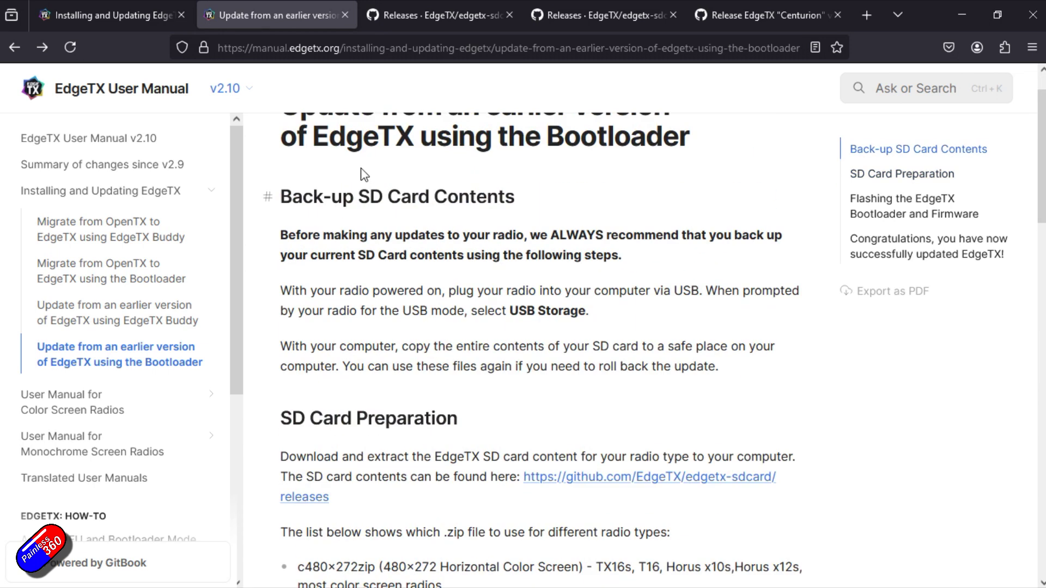
left_click_drag(294, 195, 539, 199)
left_click(521, 272)
scroll(494, 365, "down", 3)
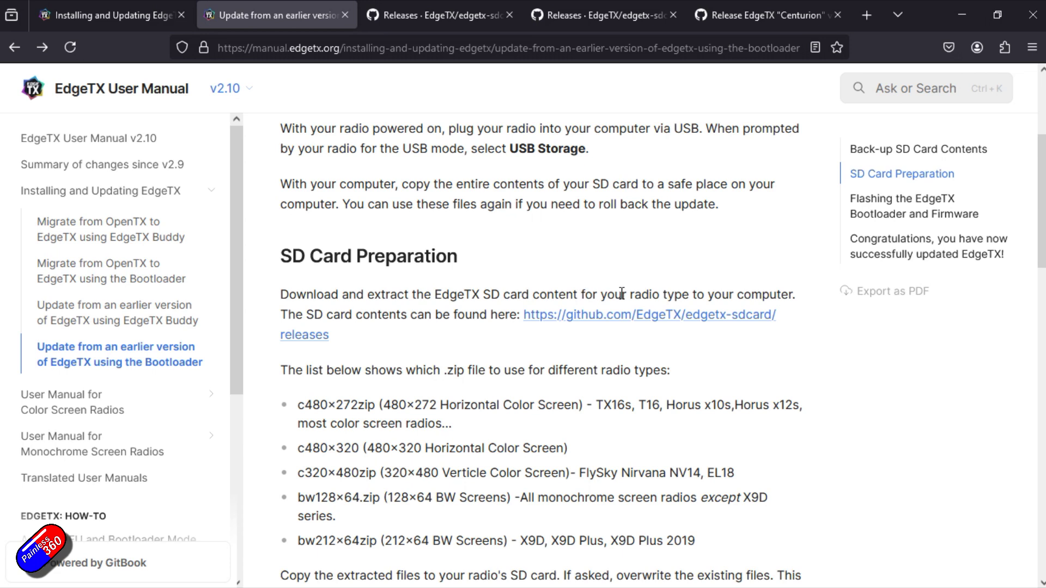
scroll(400, 433, "down", 2)
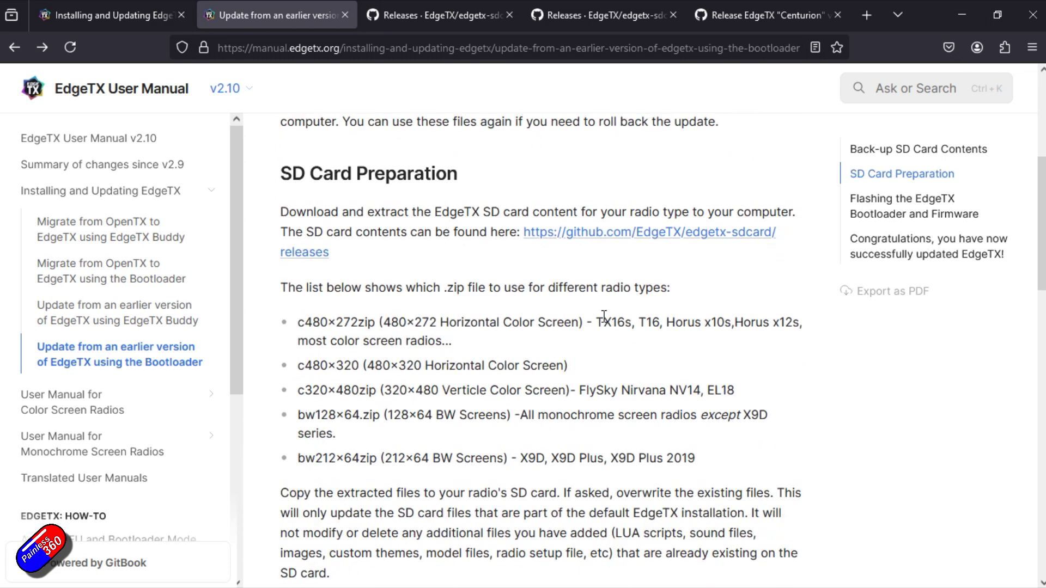
left_click_drag(600, 320, 636, 321)
left_click_drag(298, 322, 381, 324)
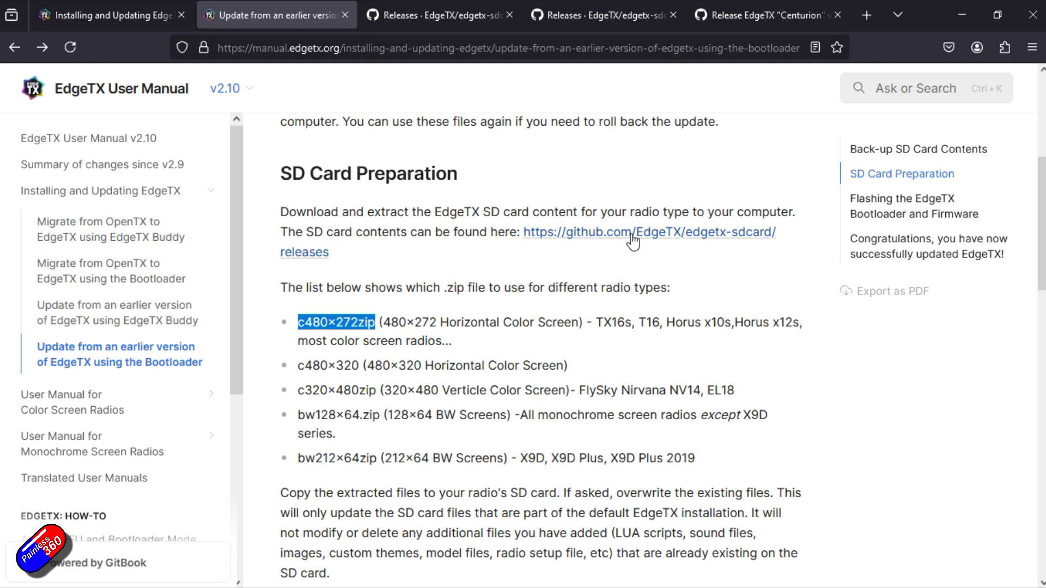
Step: Expand the assets of the Latest pre-release on the edgetx-sdcard releases page
left_click(439, 11)
mouse_move(421, 92)
scroll(345, 391, "down", 4)
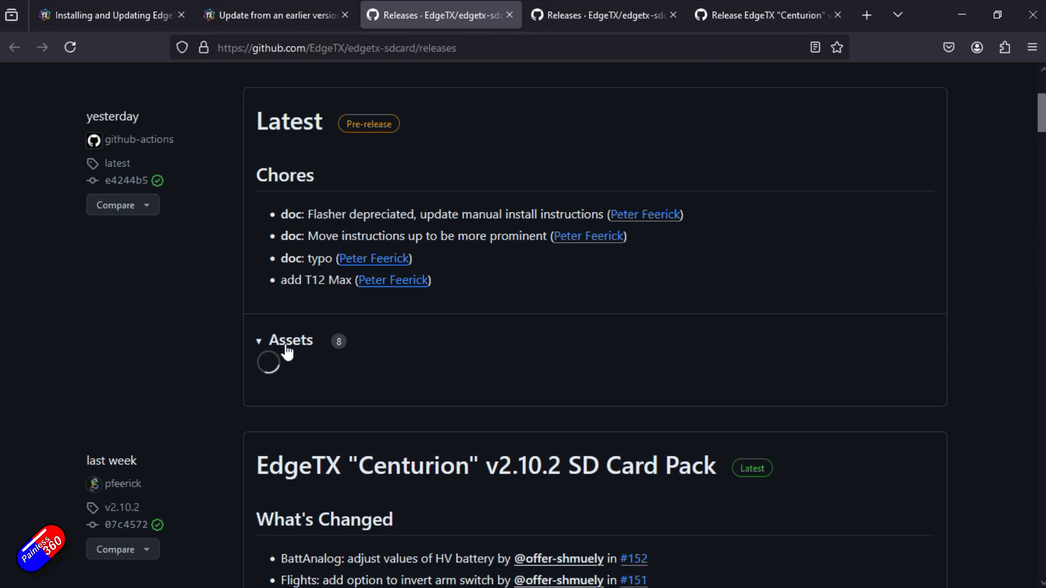
left_click(286, 343)
scroll(467, 361, "down", 1)
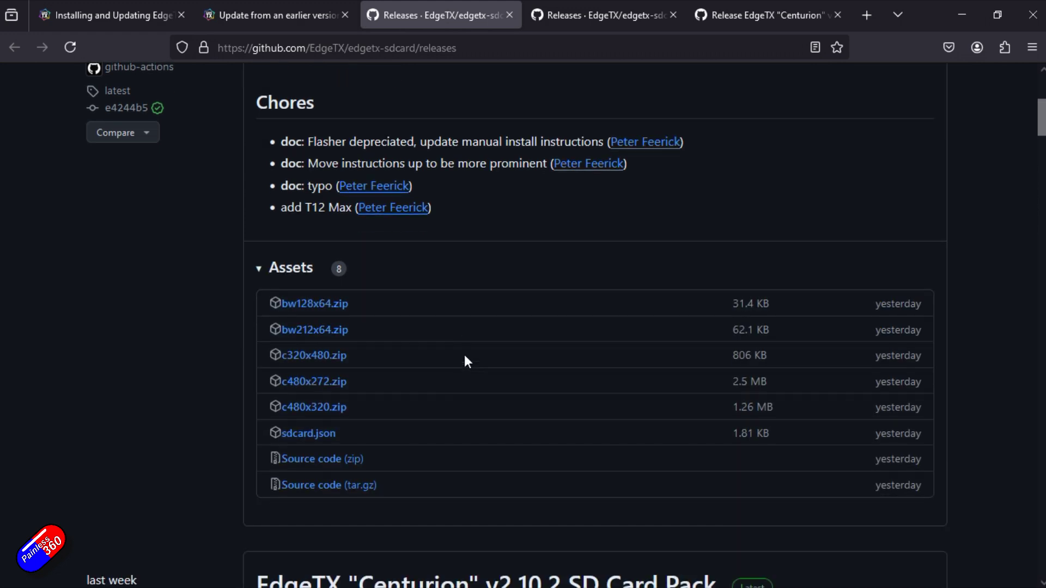
Step: Check the required file name in the manual and download c480x272.zip from the SD card release assets
left_click(306, 13)
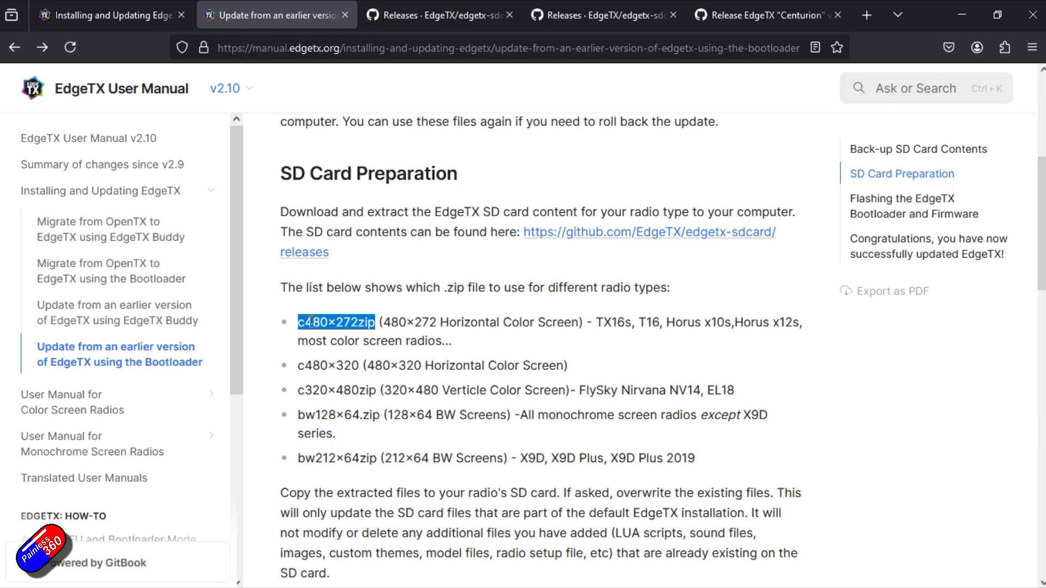
left_click(464, 13)
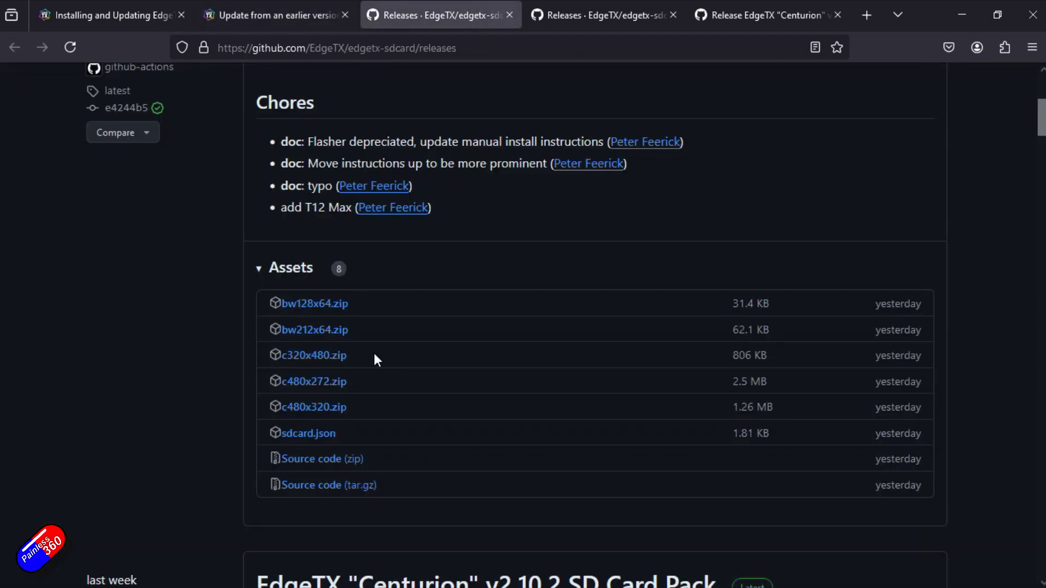
left_click(310, 381)
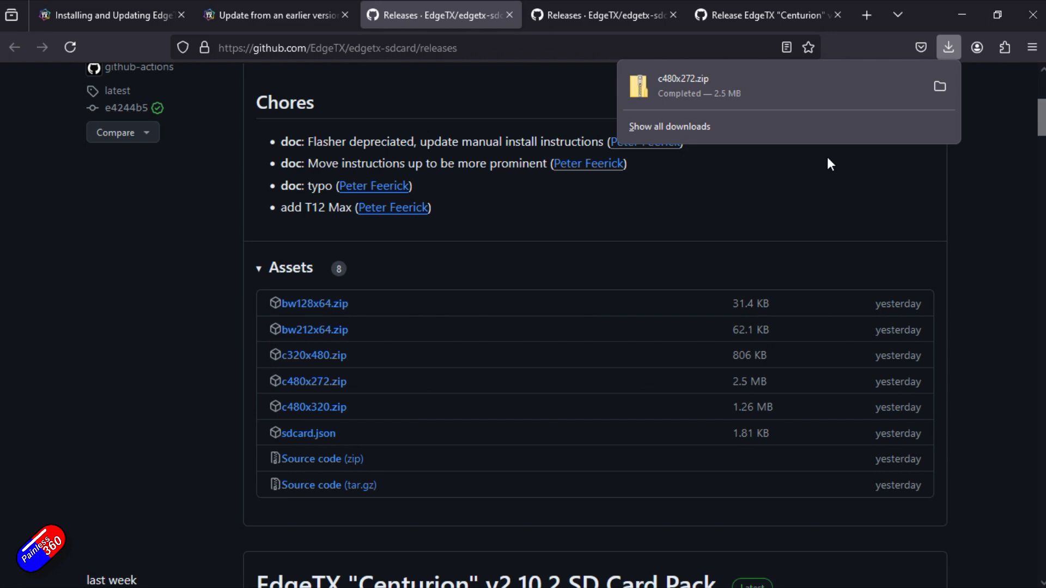
left_click(827, 157)
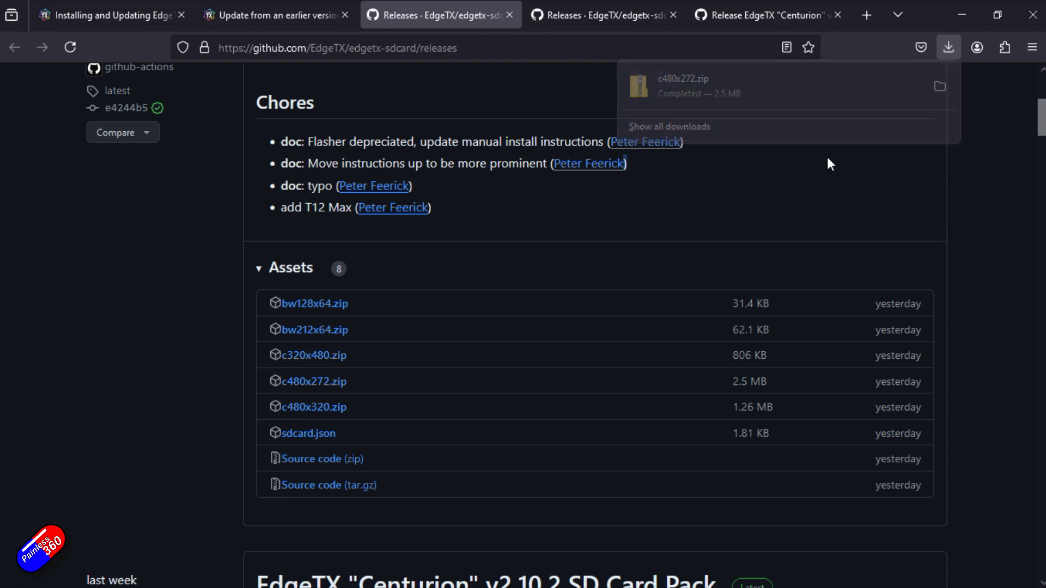
Step: Open the downloaded c480x272 archive from the Downloads folder
left_click(952, 47)
left_click(941, 82)
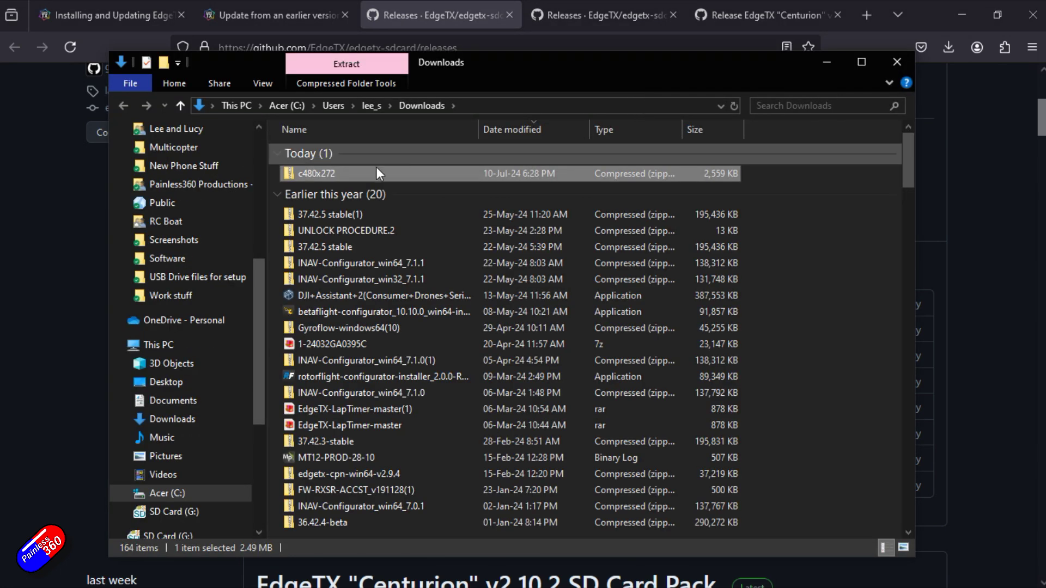
double_click(353, 174)
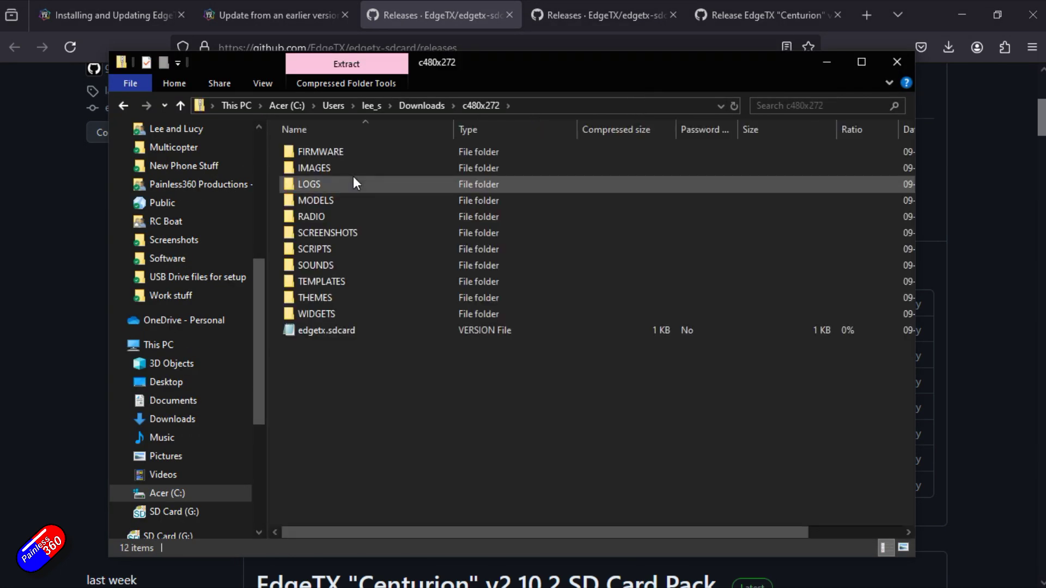
Step: Copy everything except the FIRMWARE folder from the c480x272 archive to SD Card (G:), replacing files with the same names
left_click_drag(372, 366, 318, 154)
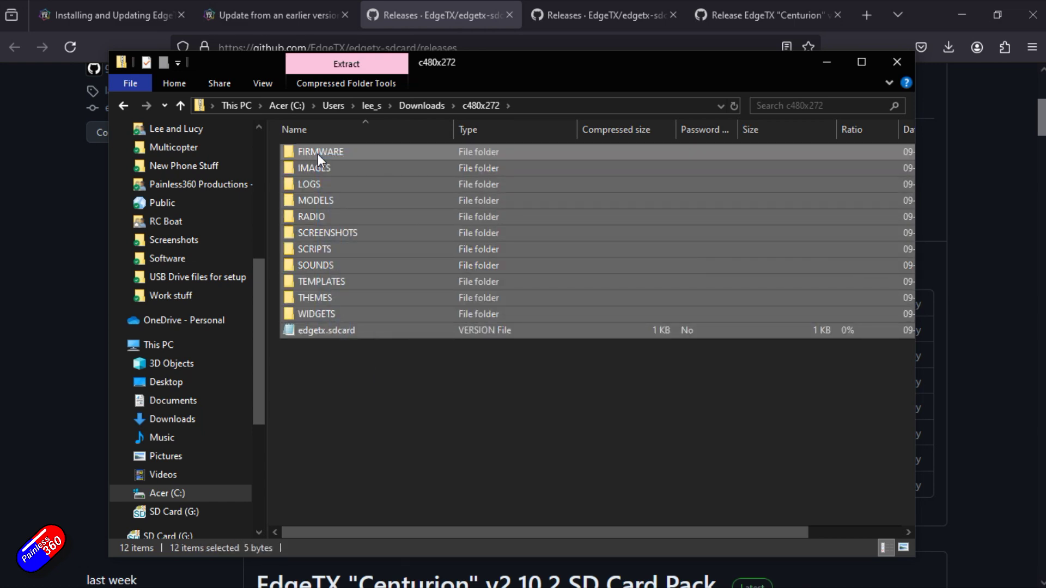
left_click(318, 154, "ctrl")
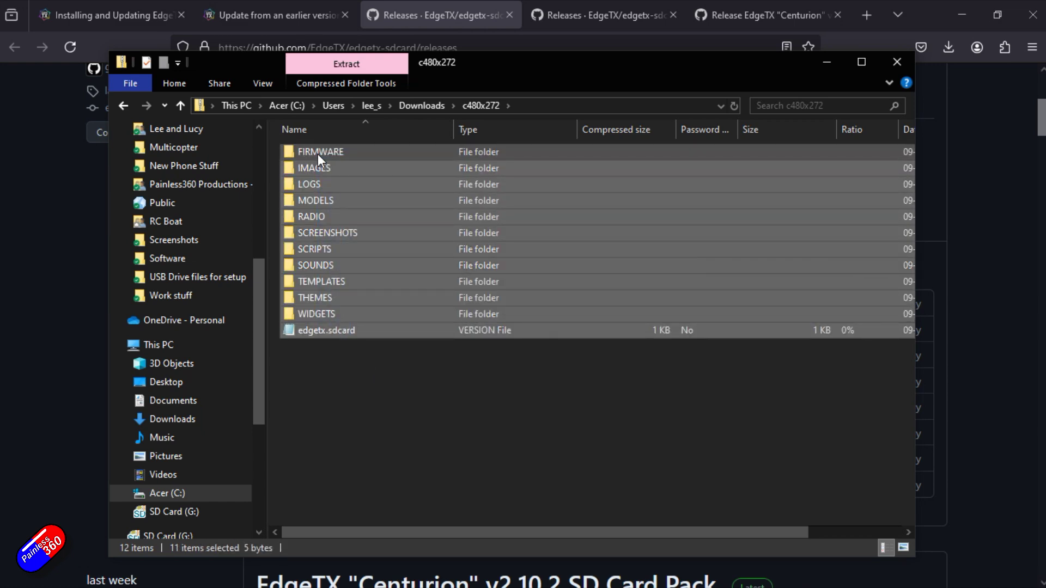
left_click(960, 12)
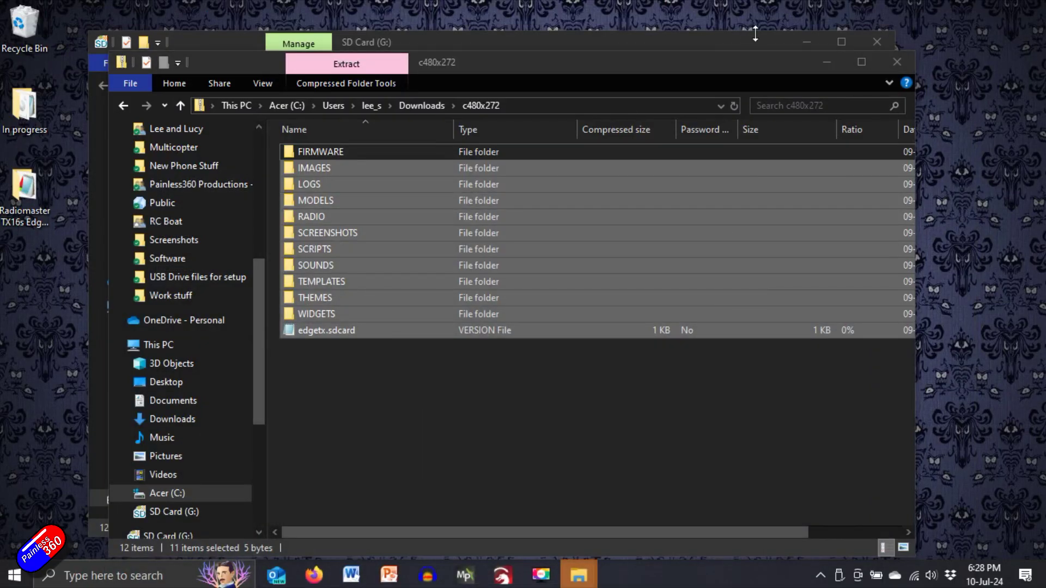
left_click(885, 67)
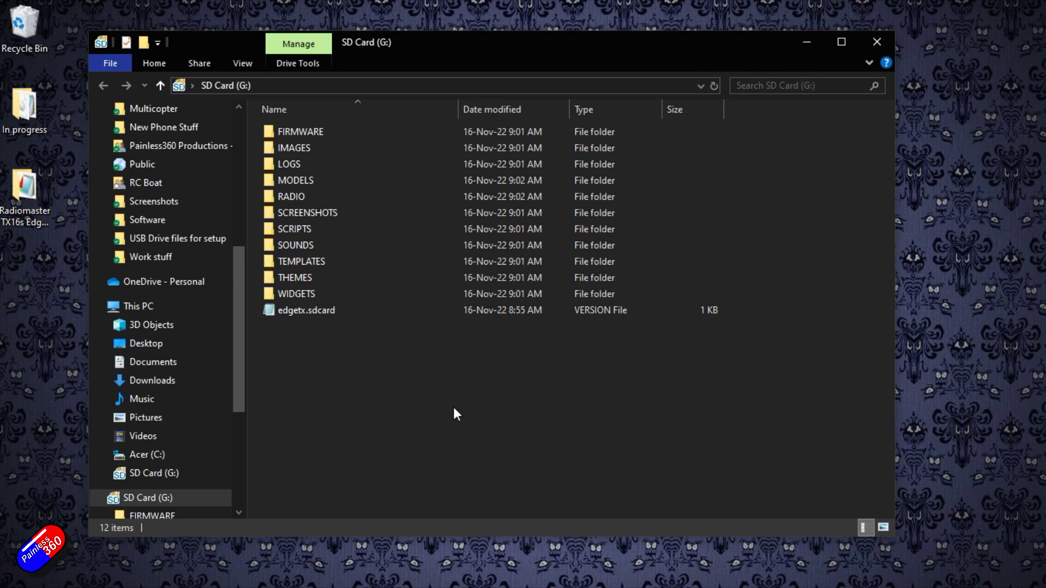
key("ctrl+v")
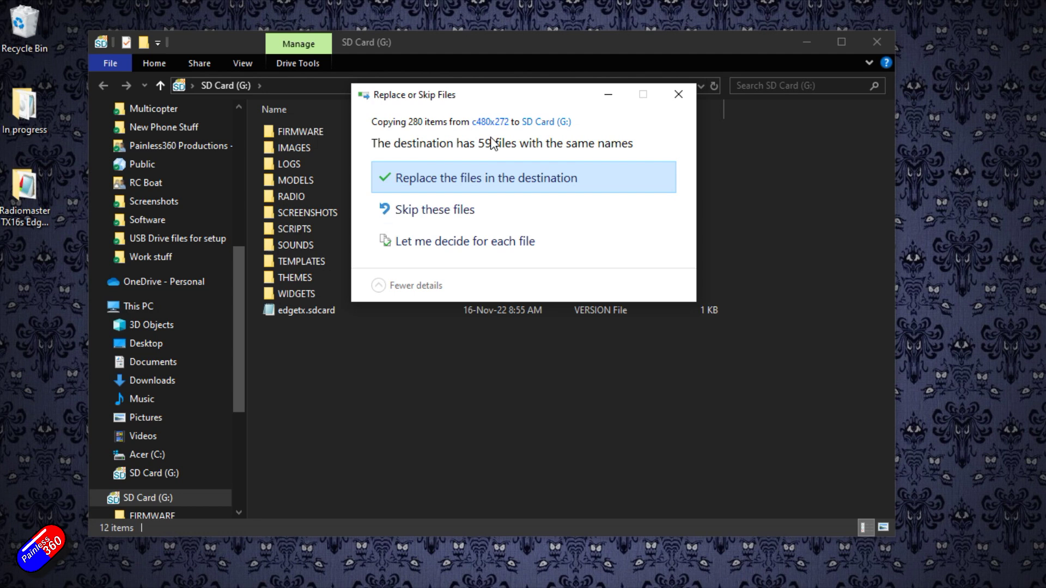
left_click(475, 186)
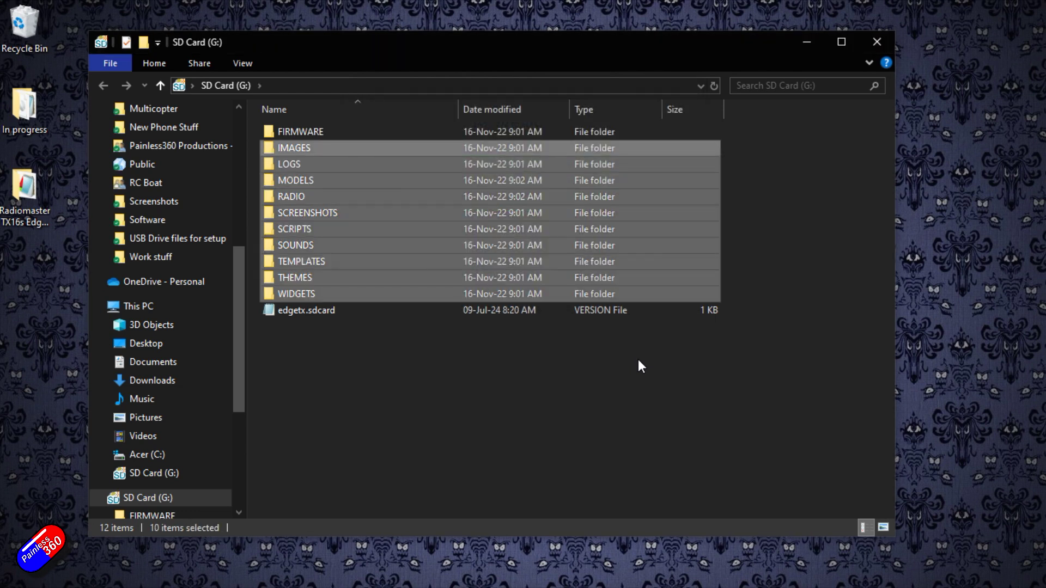
left_click(581, 391)
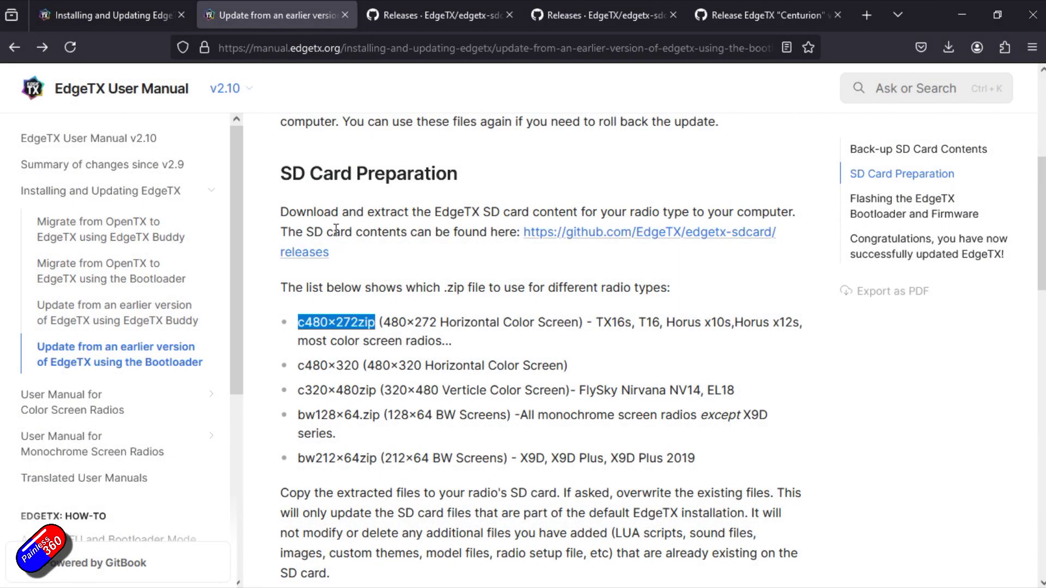
Step: Find the sound pack instructions in the manual and expand the Latest pre-release assets on the edgetx-sdcard-sounds releases page
scroll(478, 318, "down", 5)
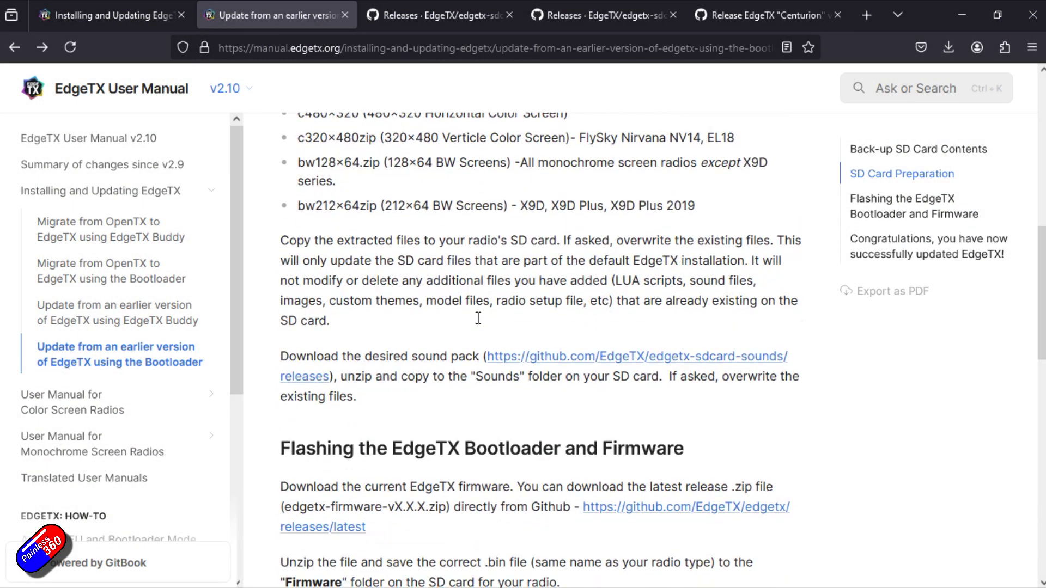
scroll(479, 317, "down", 1)
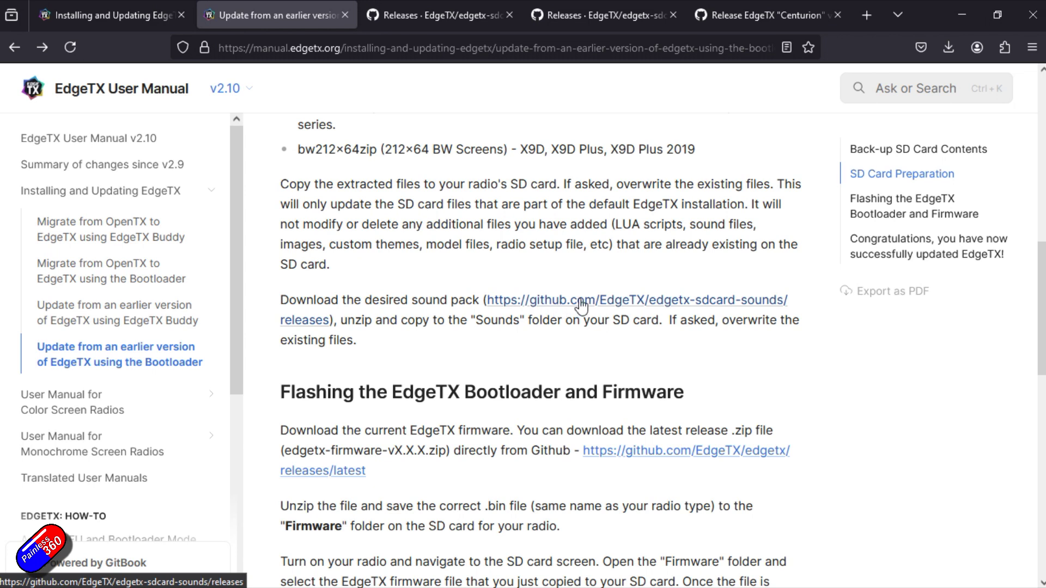
left_click(596, 14)
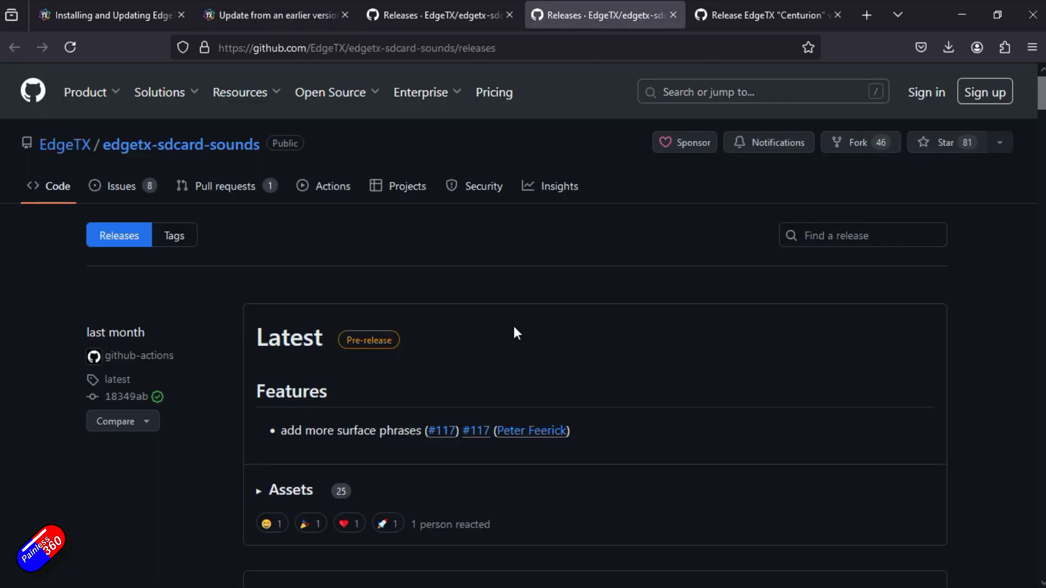
scroll(512, 323, "down", 4)
left_click(297, 292)
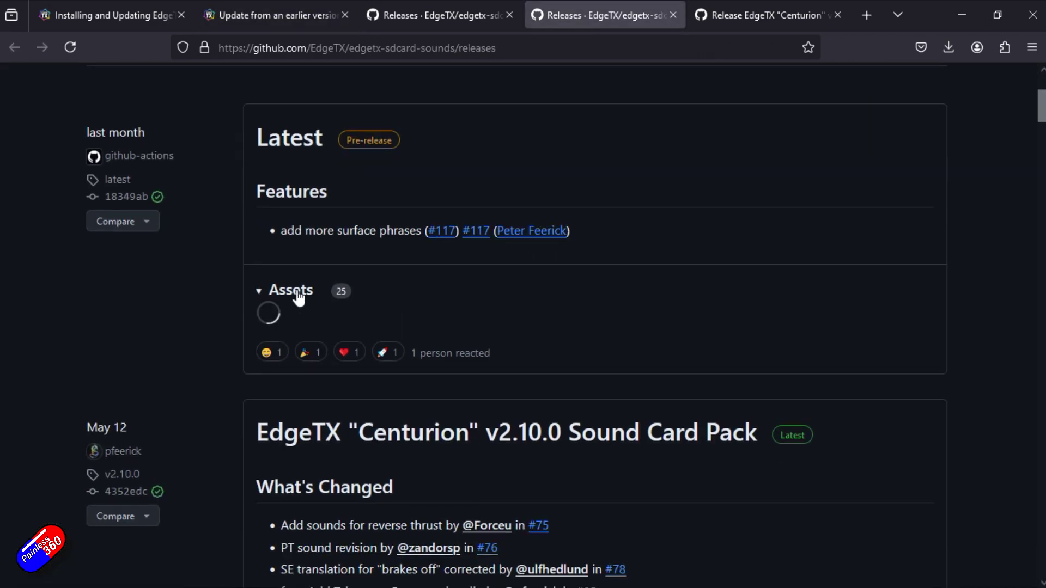
Step: Download the English sound pack edgetx-sdcard-sounds-en-latest.zip from the release assets
scroll(581, 313, "down", 3)
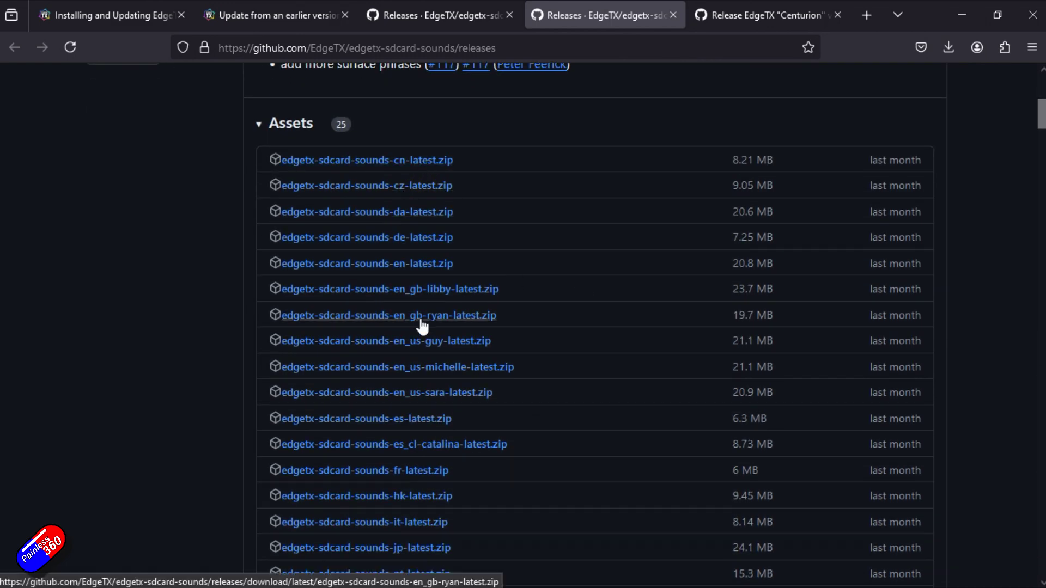
scroll(545, 368, "down", 2)
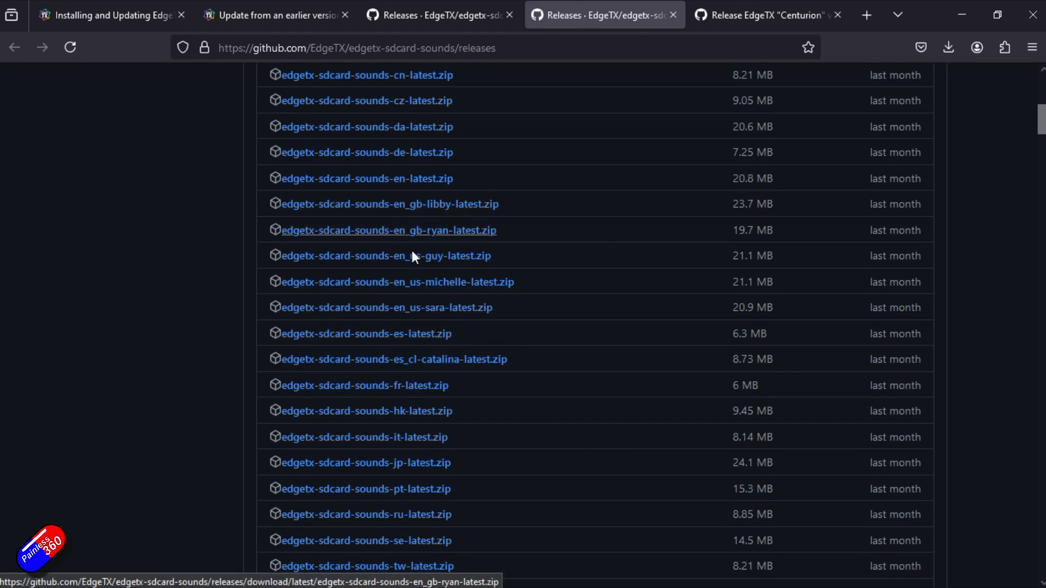
left_click(403, 392)
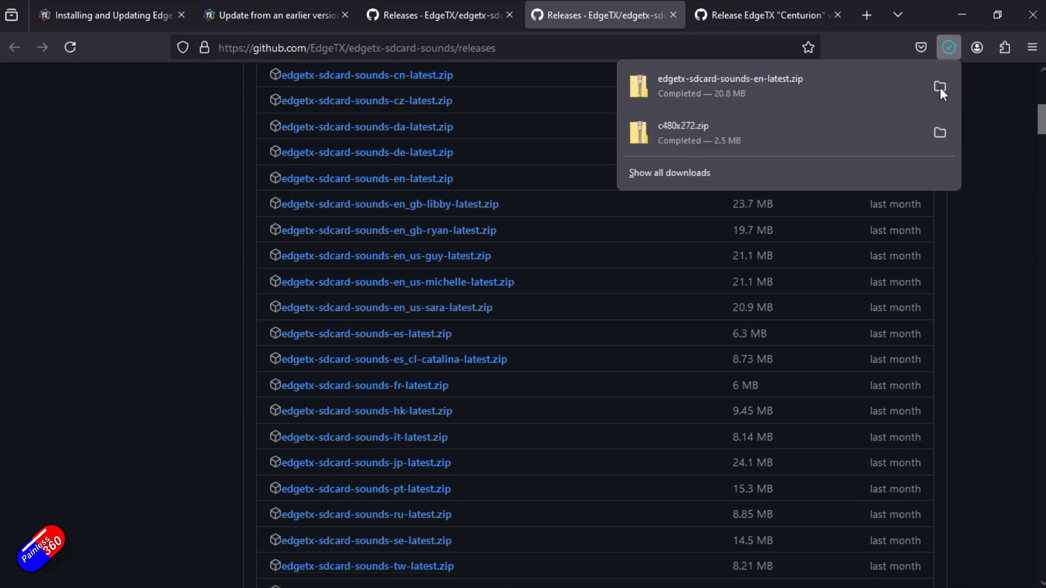
Step: Open the downloaded edgetx-sdcard-sounds-en-latest archive and inspect the contents of its SOUNDS folder
left_click(941, 89)
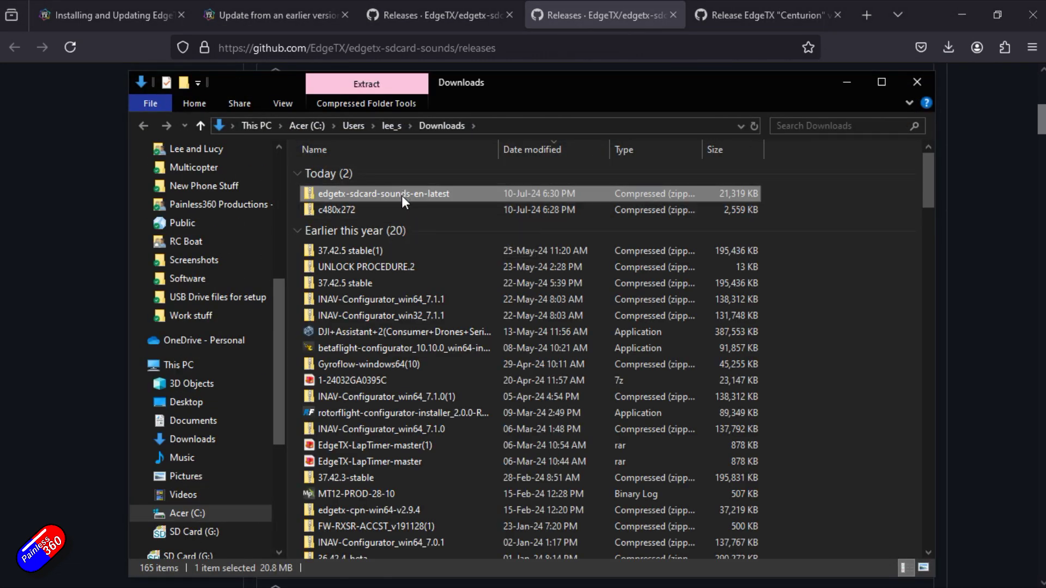
double_click(401, 194)
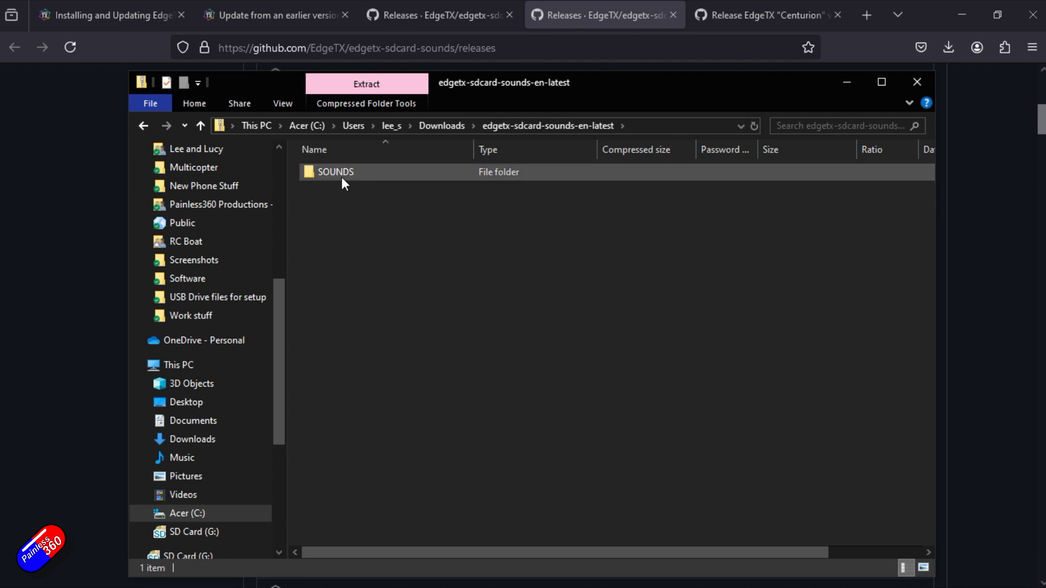
double_click(340, 173)
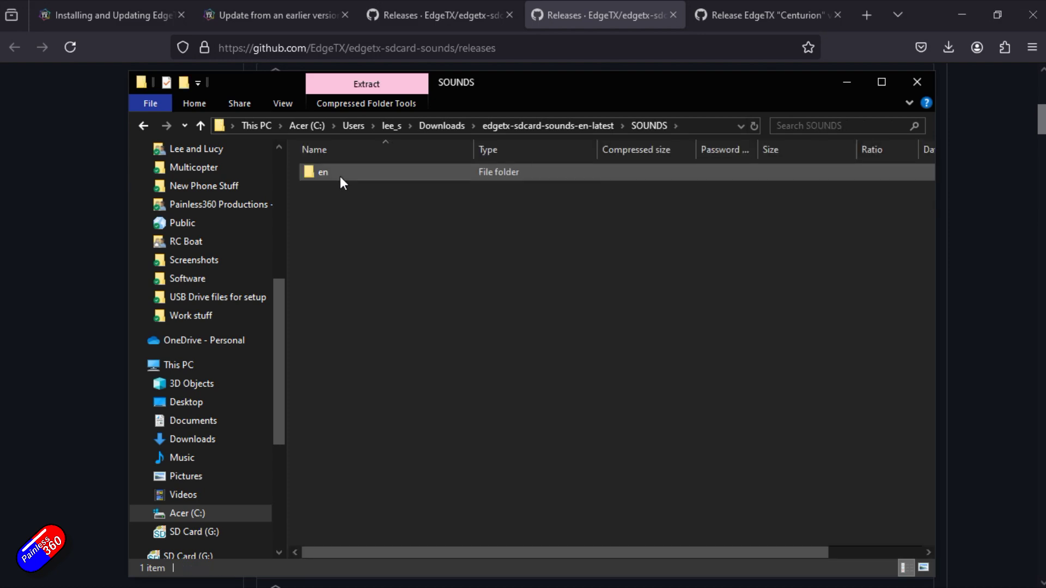
left_click(340, 175)
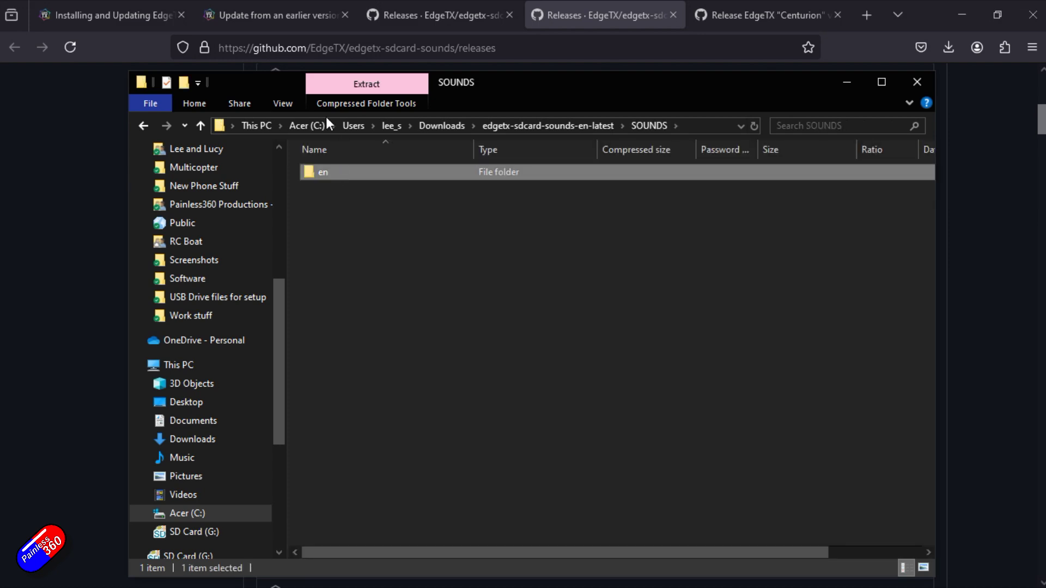
Step: Copy the SOUNDS folder from the edgetx-sdcard-sounds-en-latest archive to the root of SD Card (G:)
left_click(202, 125)
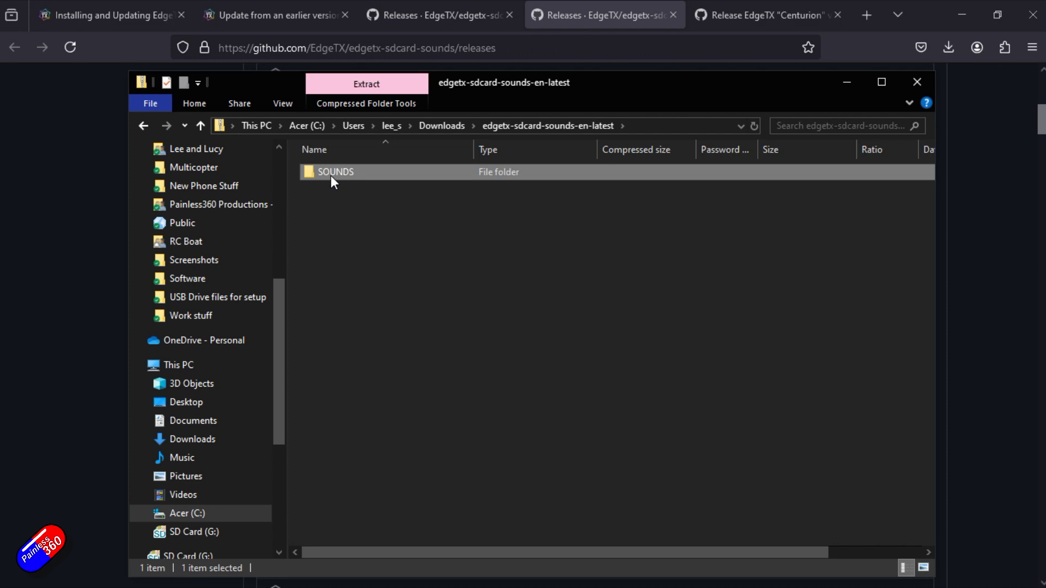
left_click(969, 14)
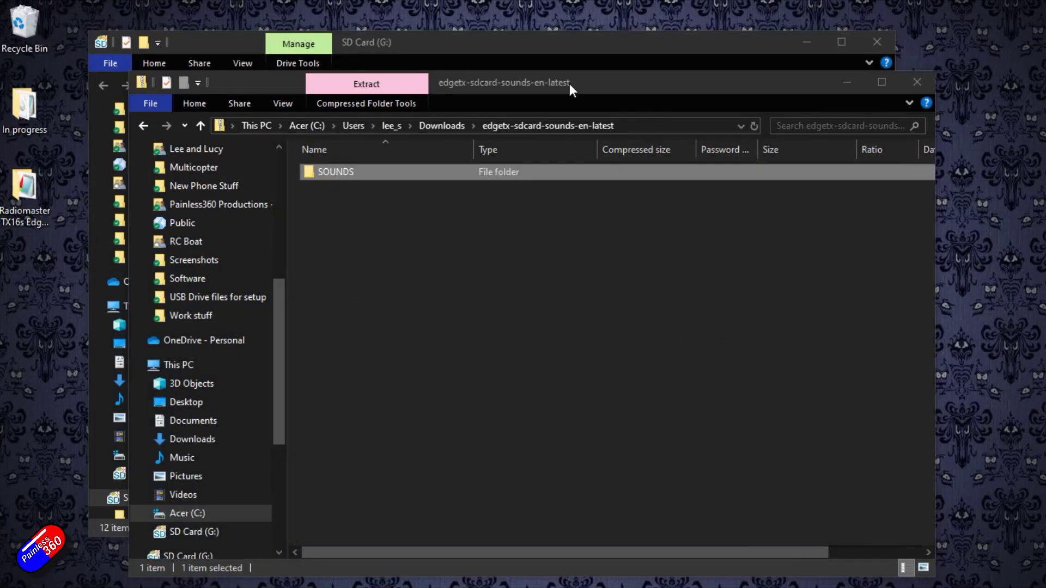
left_click(527, 38)
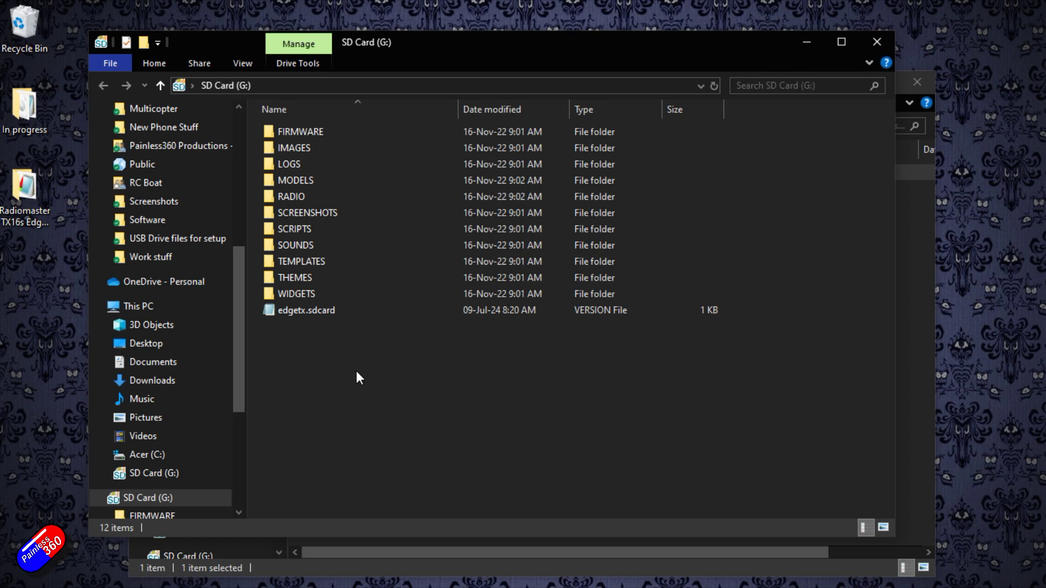
key("ctrl+v")
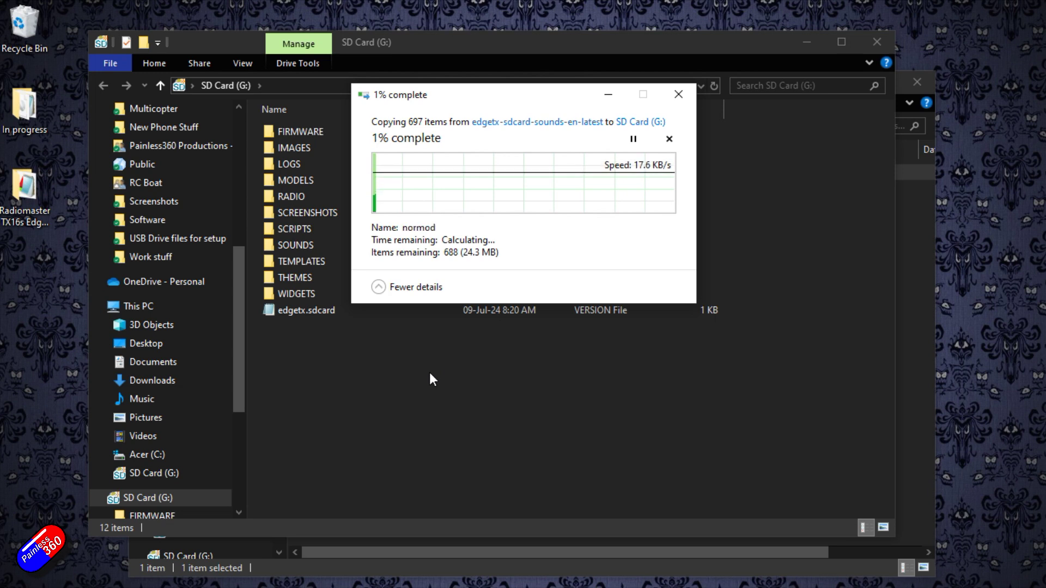
Step: Check the SOUNDS folder on SD Card (G:), close the sound pack archive window and view the copy progress
double_click(305, 248)
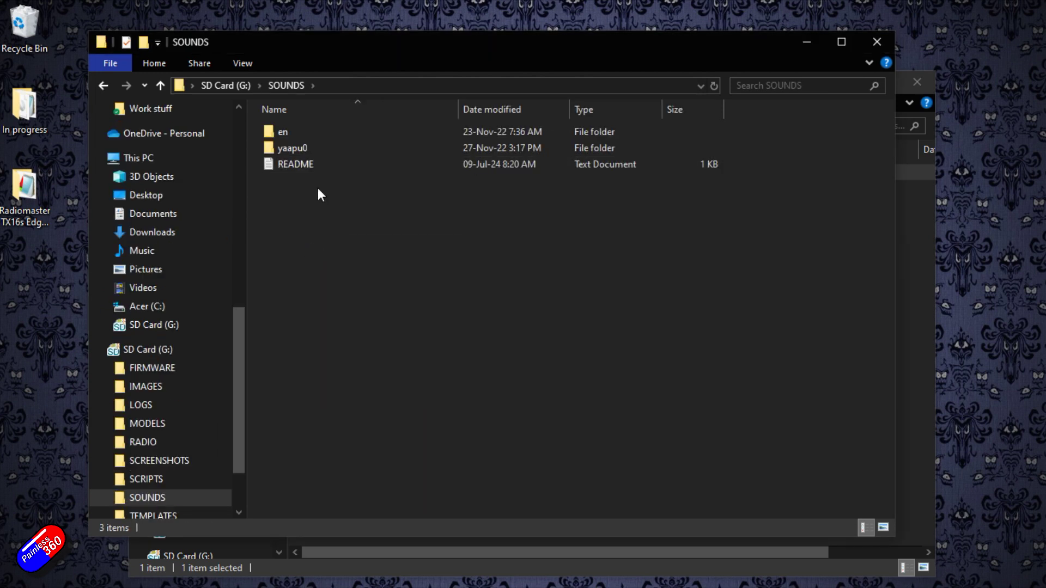
mouse_move(283, 132)
left_click(926, 425)
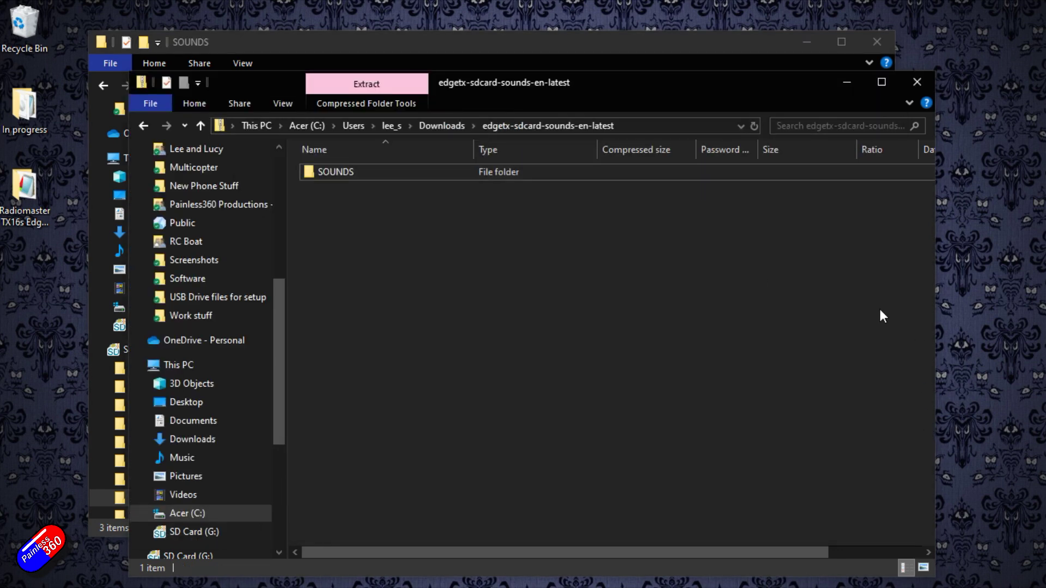
left_click(917, 82)
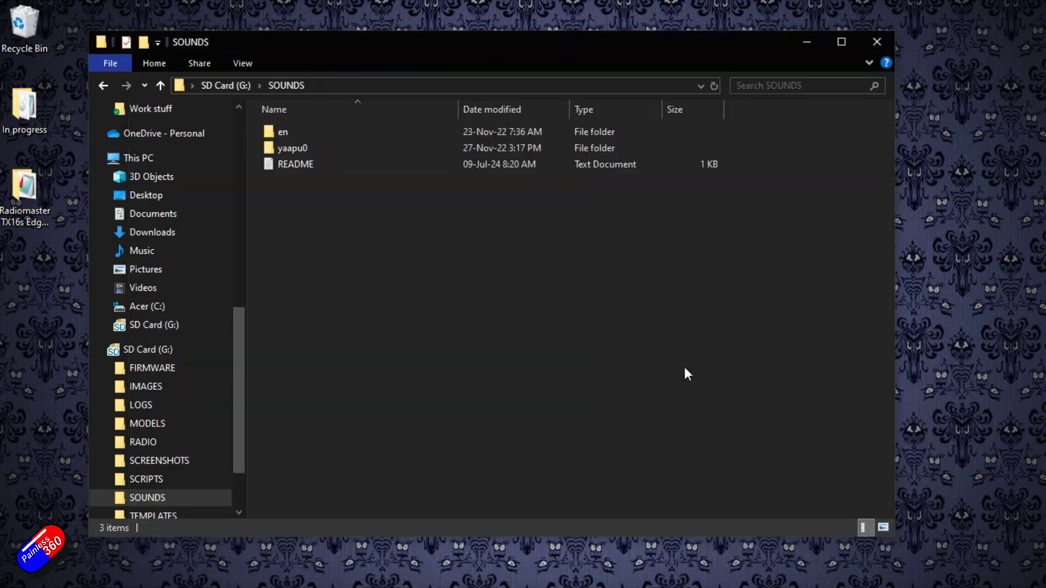
mouse_move(584, 579)
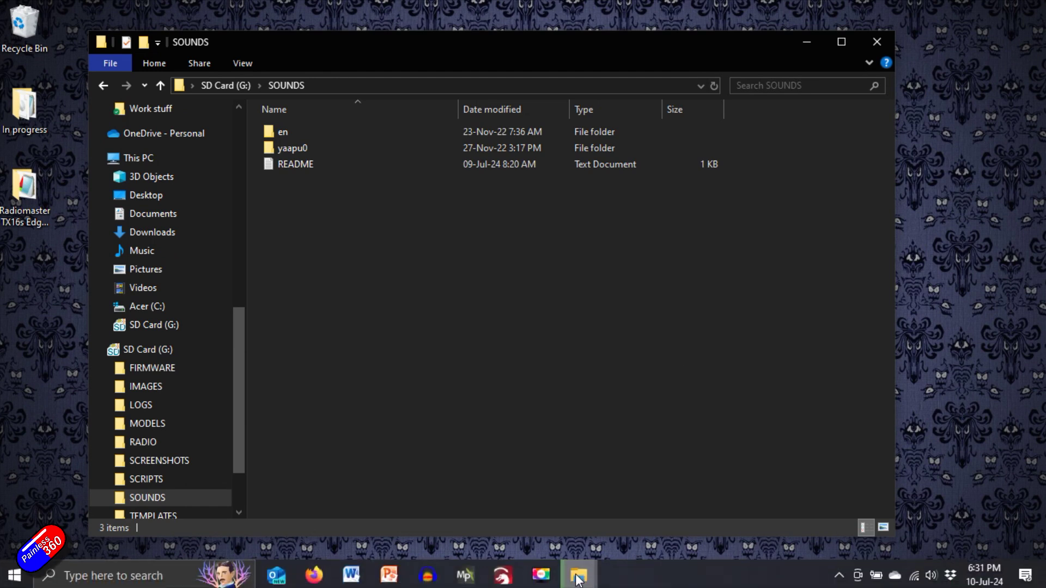
left_click(653, 539)
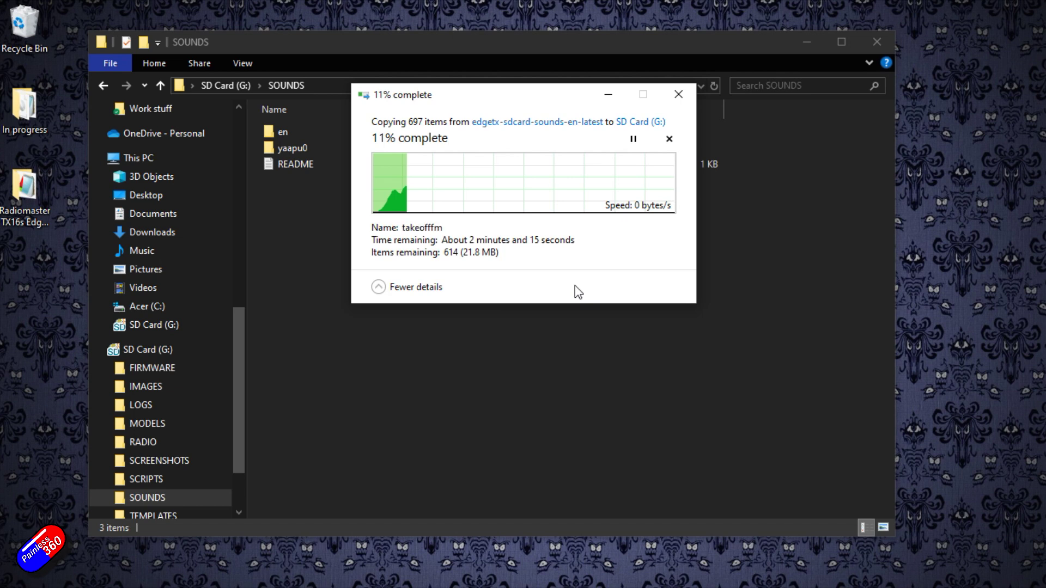
left_click(447, 436)
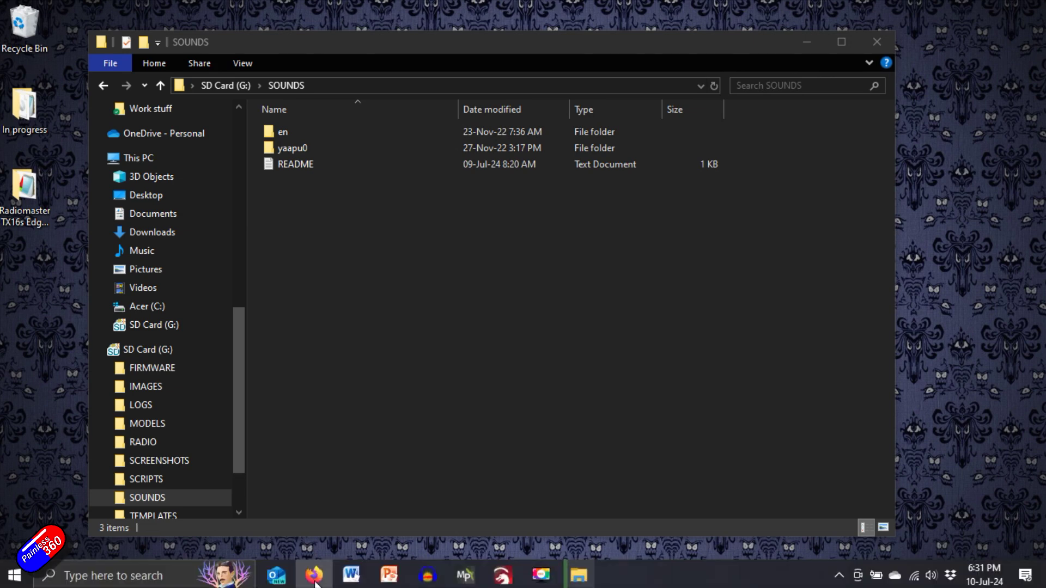
Step: Return to the manual's bootloader update page and replace the sound files that have the same names on the SD card
left_click(321, 572)
left_click(247, 14)
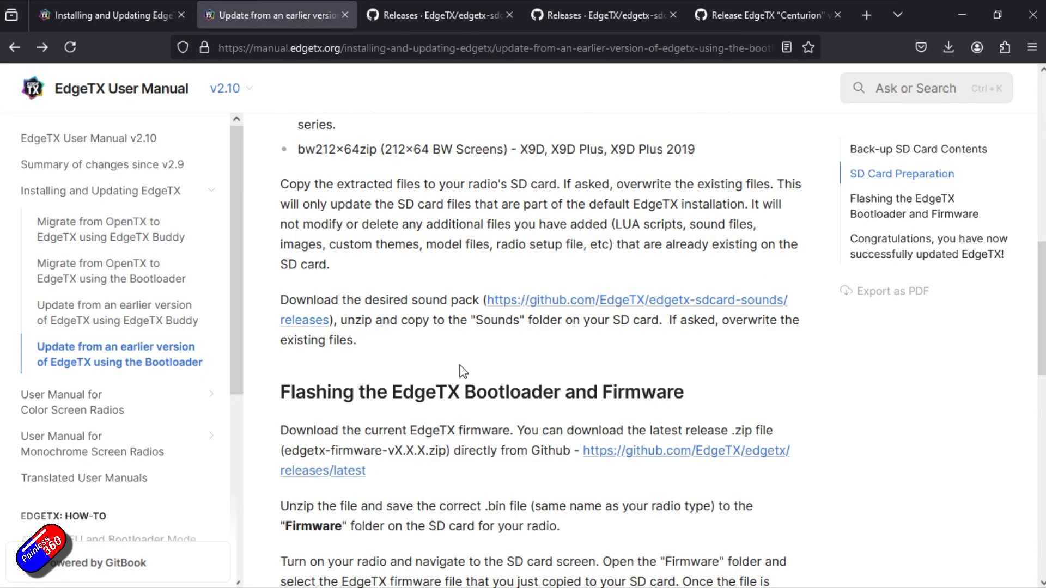
scroll(479, 414, "down", 2)
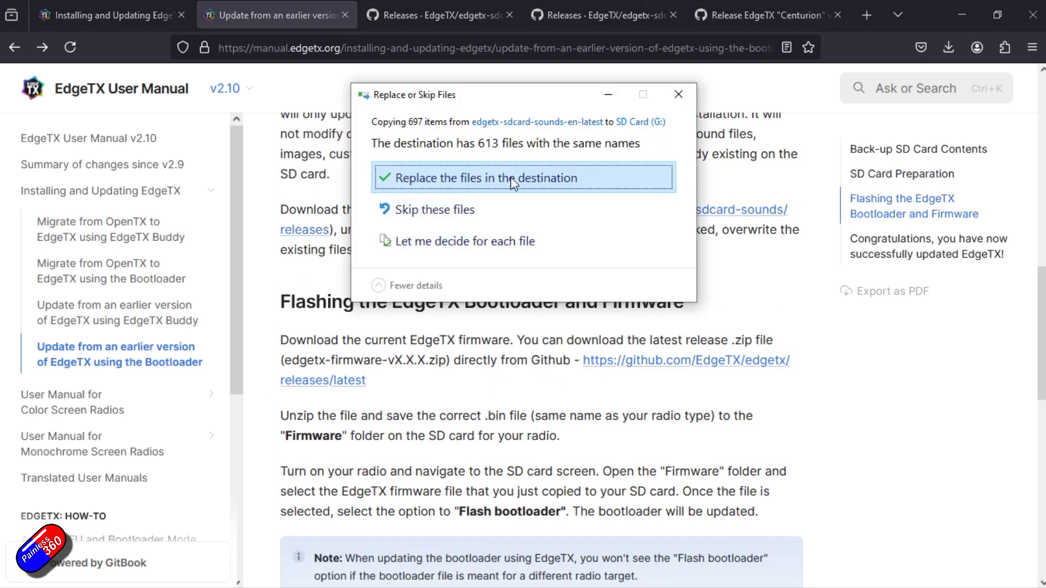
left_click(511, 178)
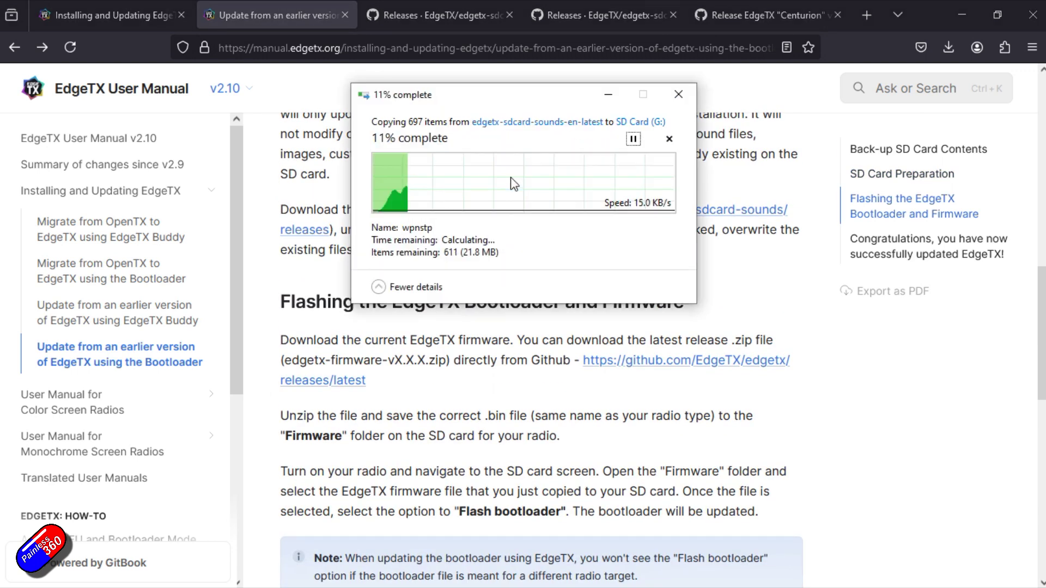
left_click(782, 316)
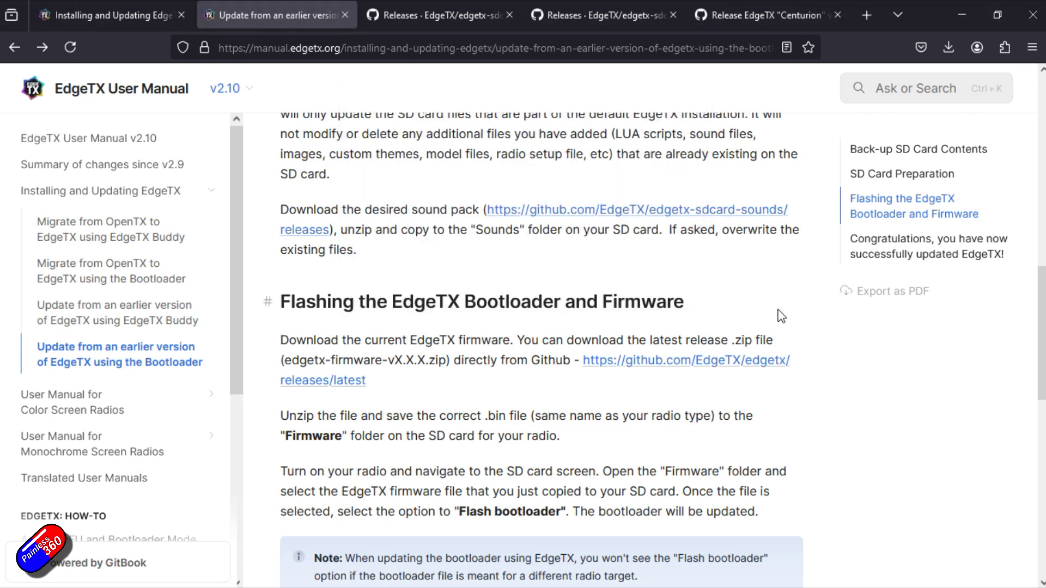
Step: Read the manual's bootloader and firmware flashing section and the EdgeTX Buddy section on the Installing and Updating EdgeTX page
scroll(708, 277, "down", 3)
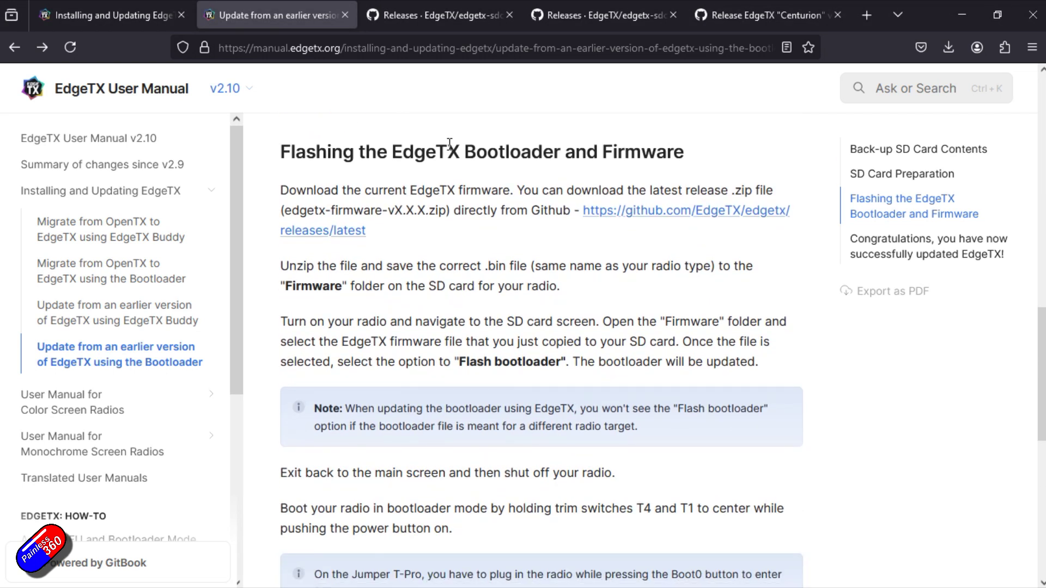
left_click_drag(299, 154, 597, 155)
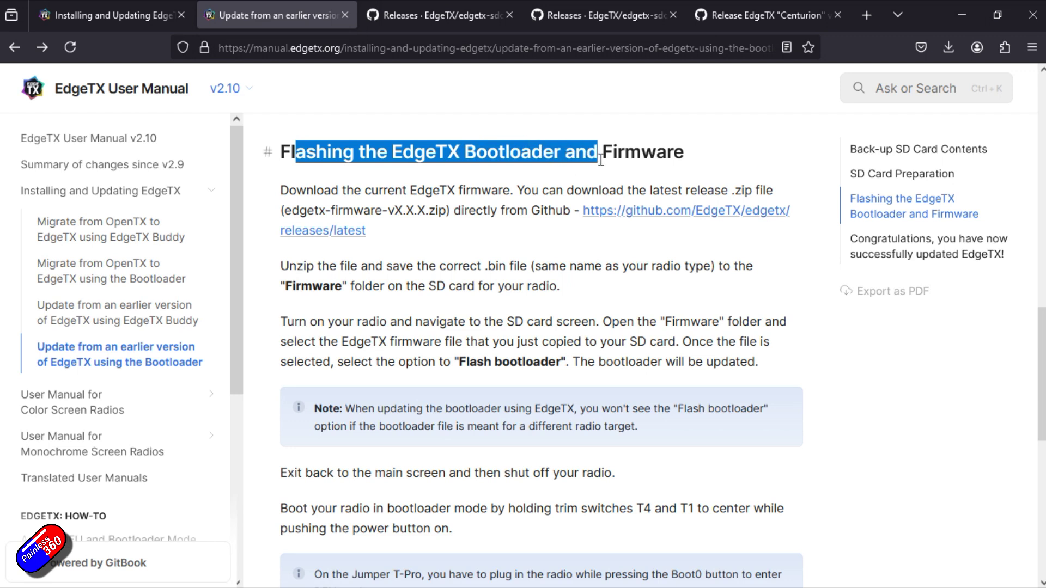
left_click(481, 246)
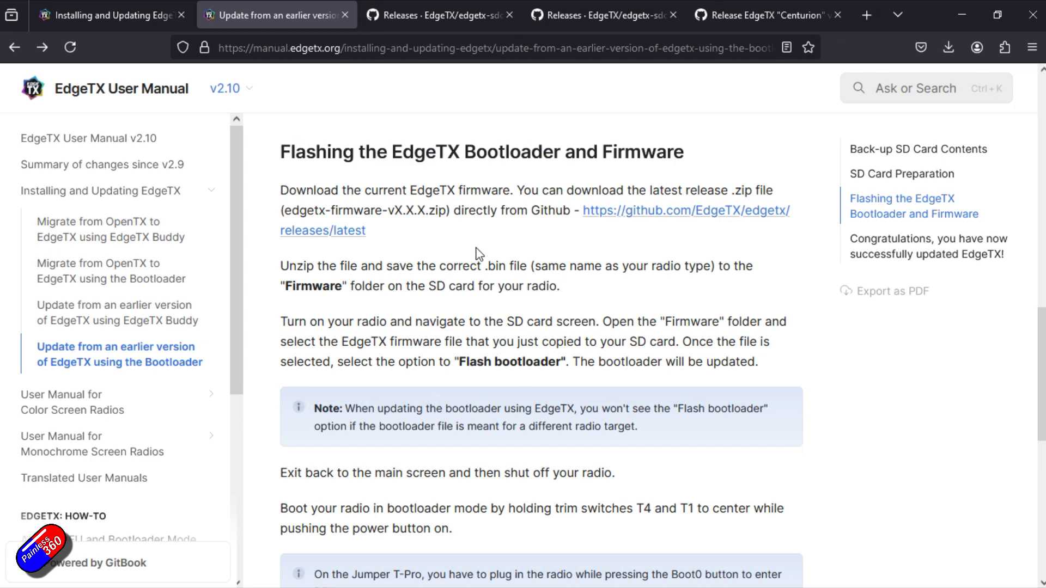
key("ctrl+shift+Tab")
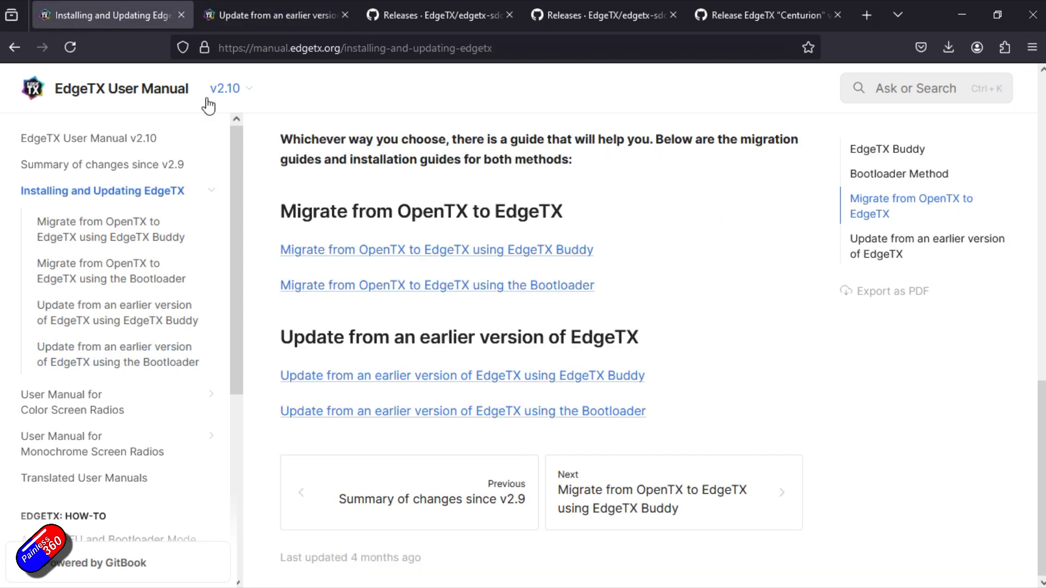
scroll(449, 209, "up", 15)
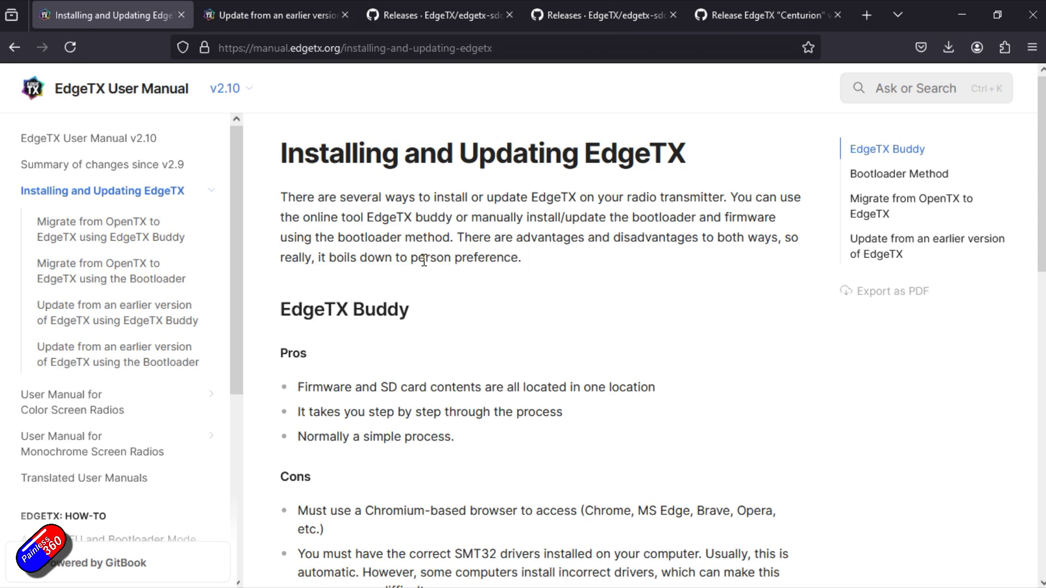
left_click_drag(411, 321, 279, 311)
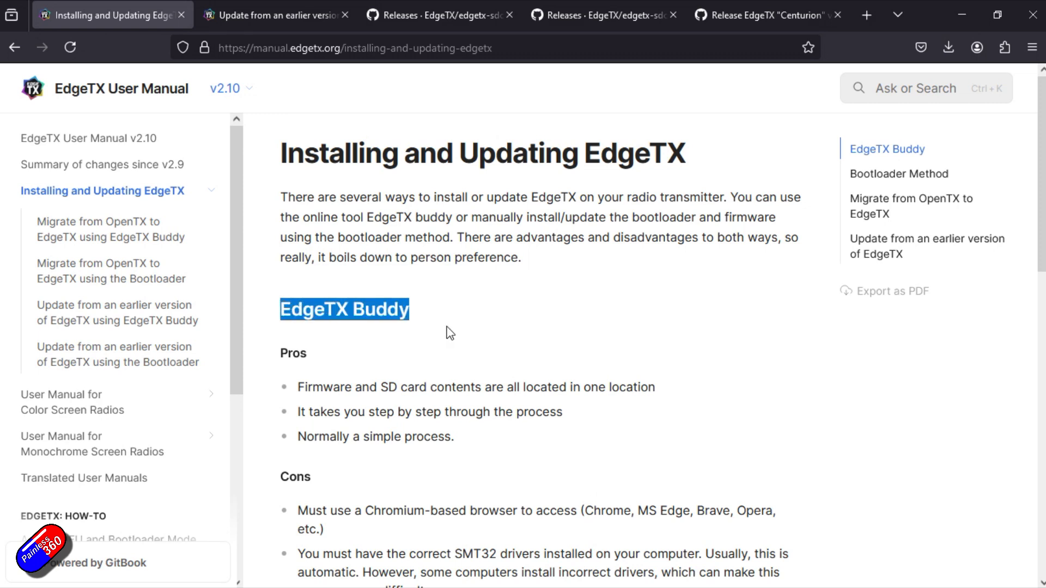
Step: Review the bootloader update page's remaining flashing instructions and locate the link to the latest EdgeTX firmware release
left_click(272, 8)
scroll(584, 349, "down", 1)
scroll(584, 335, "up", 1)
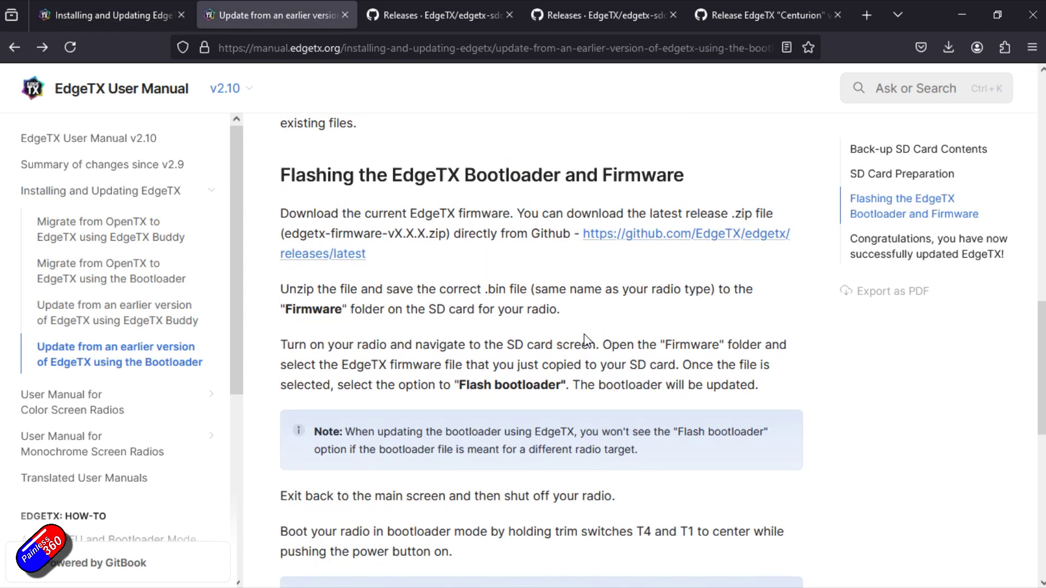
scroll(597, 305, "down", 10)
scroll(598, 305, "up", 10)
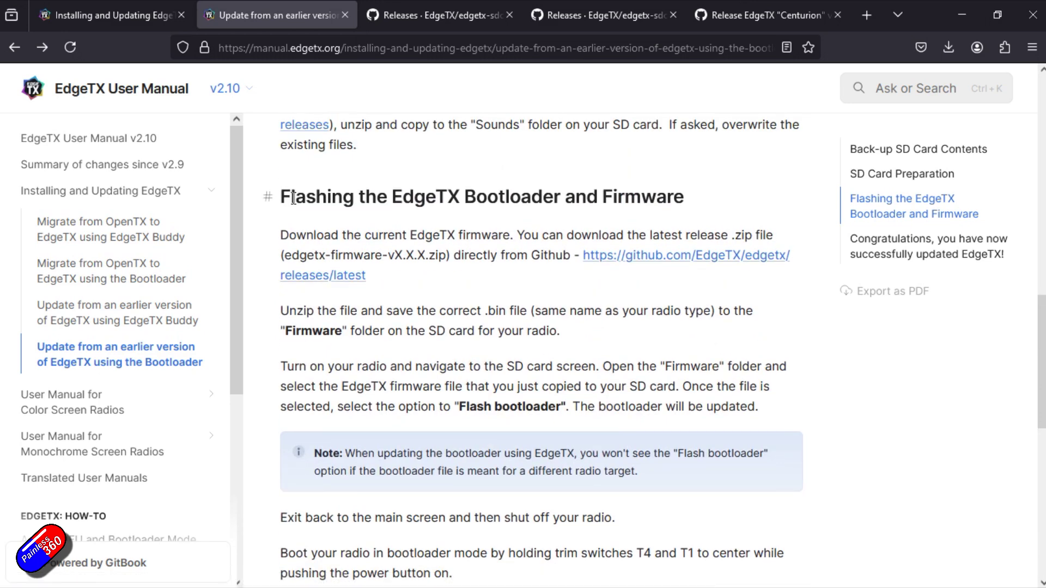
left_click_drag(293, 198, 563, 234)
left_click(518, 290)
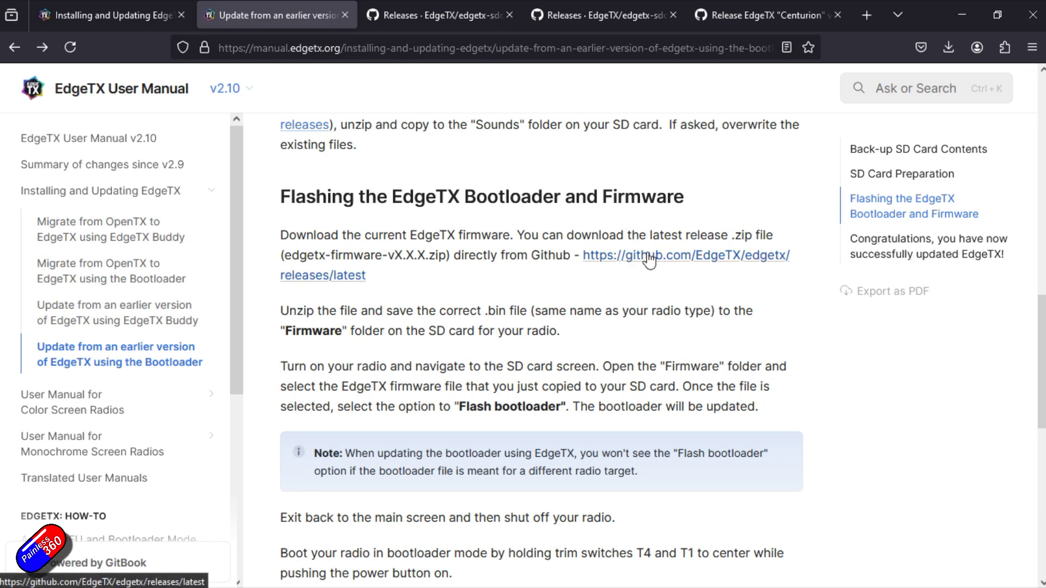
Step: Download edgetx-firmware-v2.10.2.zip from the assets of the EdgeTX "Centurion" v2.10.2 release page
left_click(766, 13)
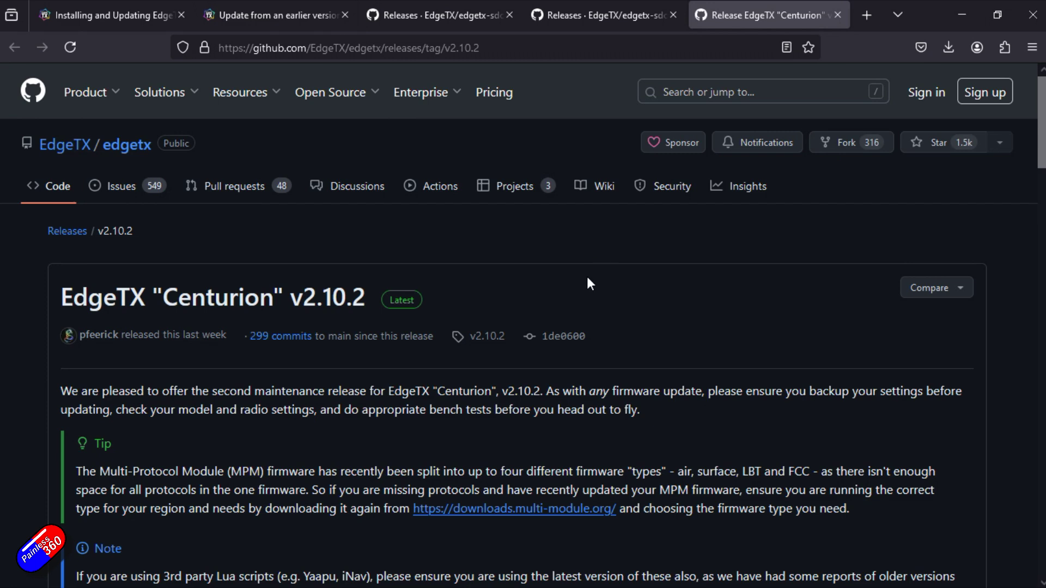
scroll(588, 282, "down", 3)
scroll(588, 283, "down", 1)
scroll(589, 278, "down", 20)
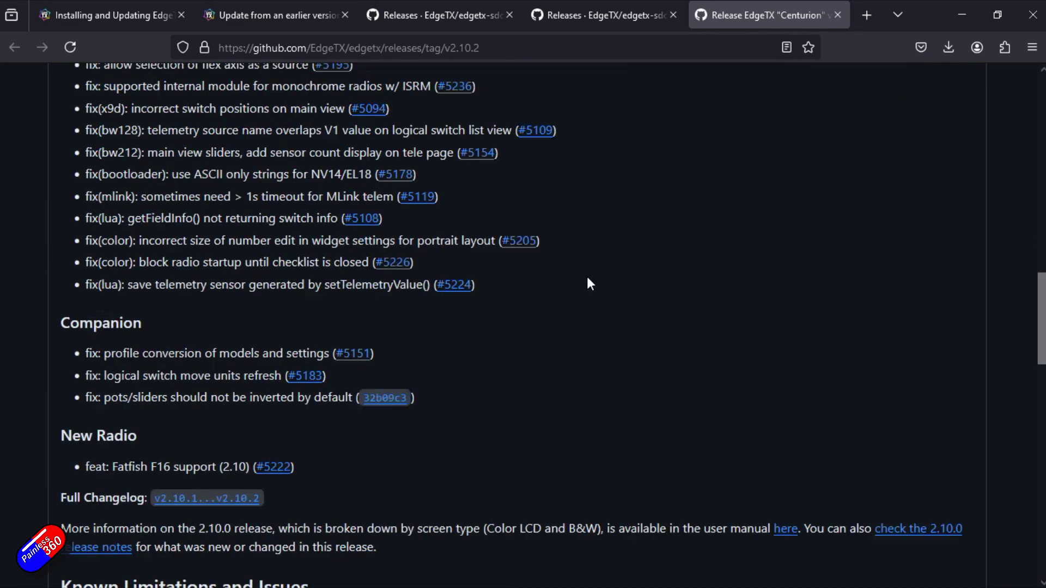
scroll(587, 278, "down", 18)
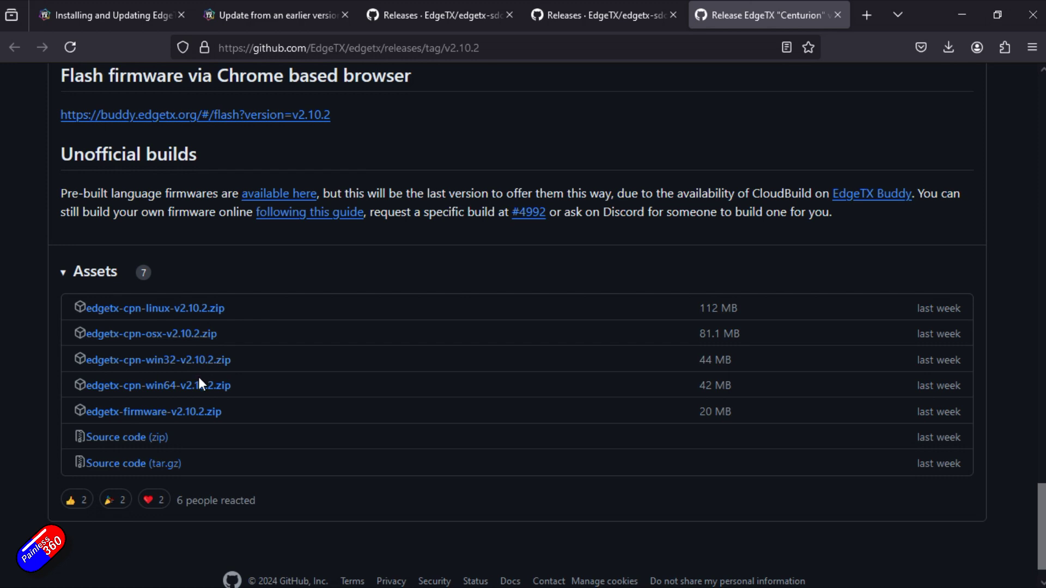
left_click(194, 415)
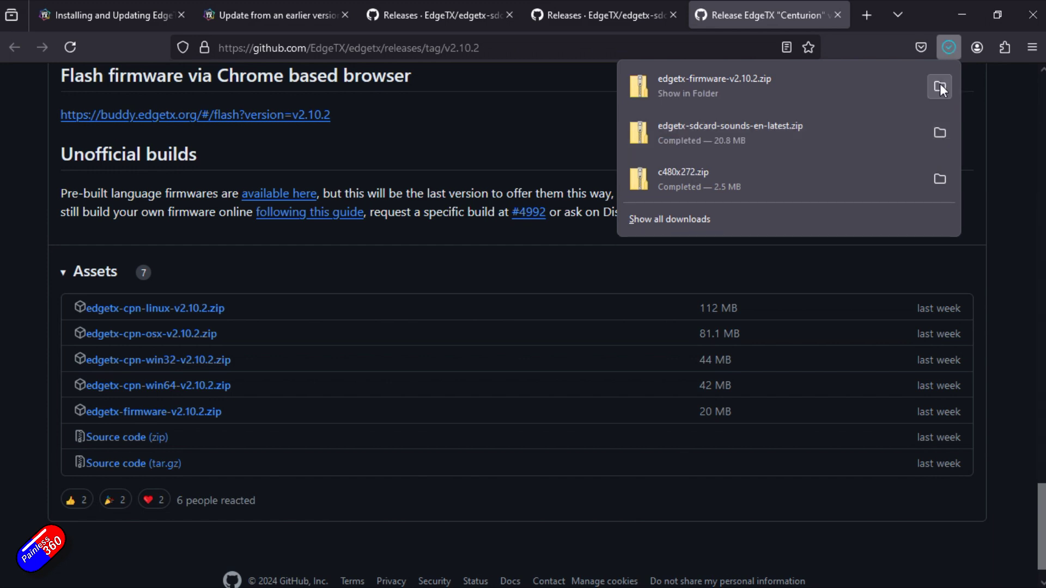
Step: Open the downloaded edgetx-firmware-v2.10.2 archive and find the firmware file for the TX16s
left_click(940, 87)
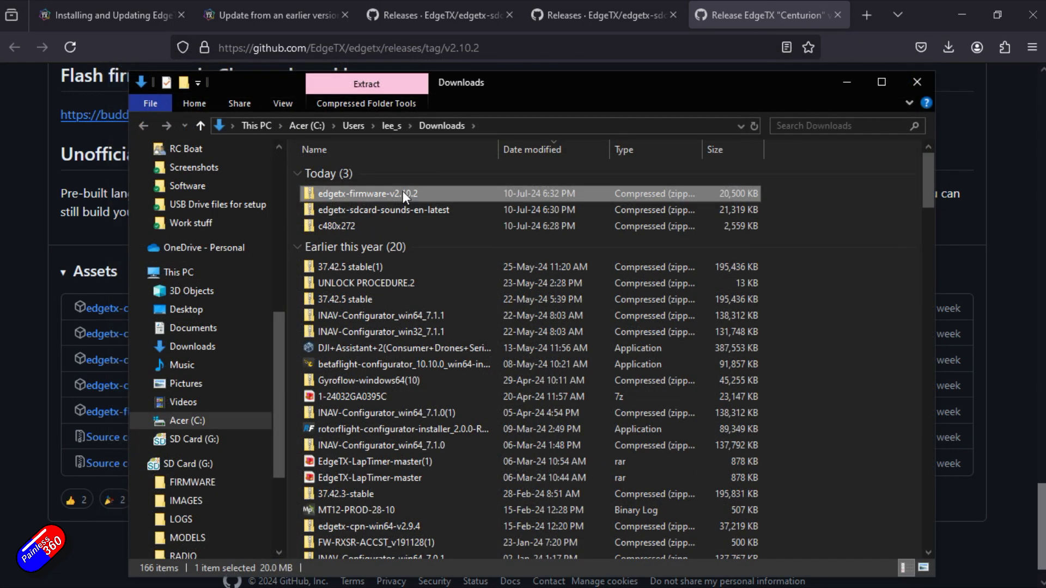
double_click(403, 193)
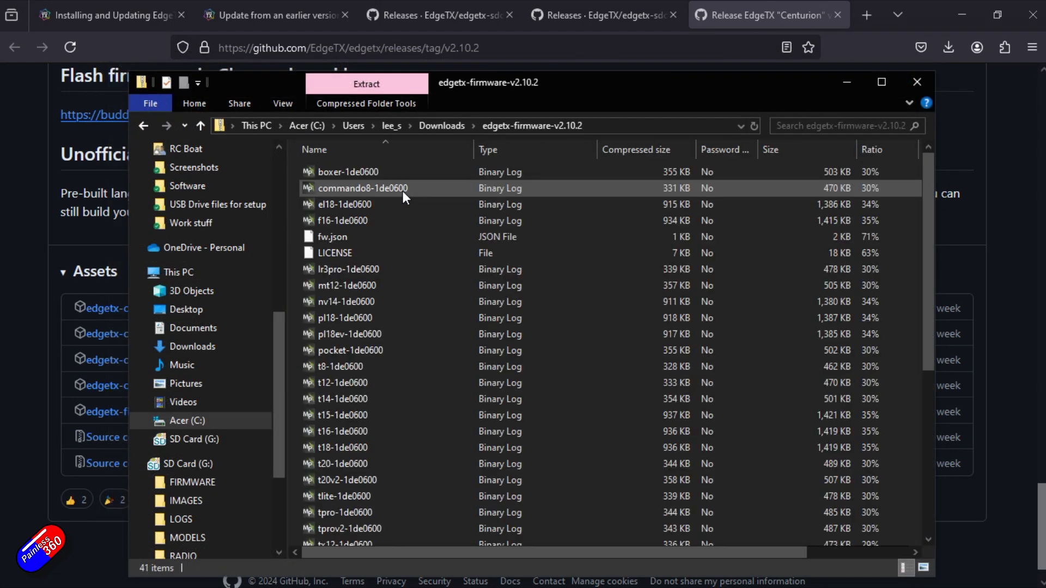
scroll(398, 302, "down", 5)
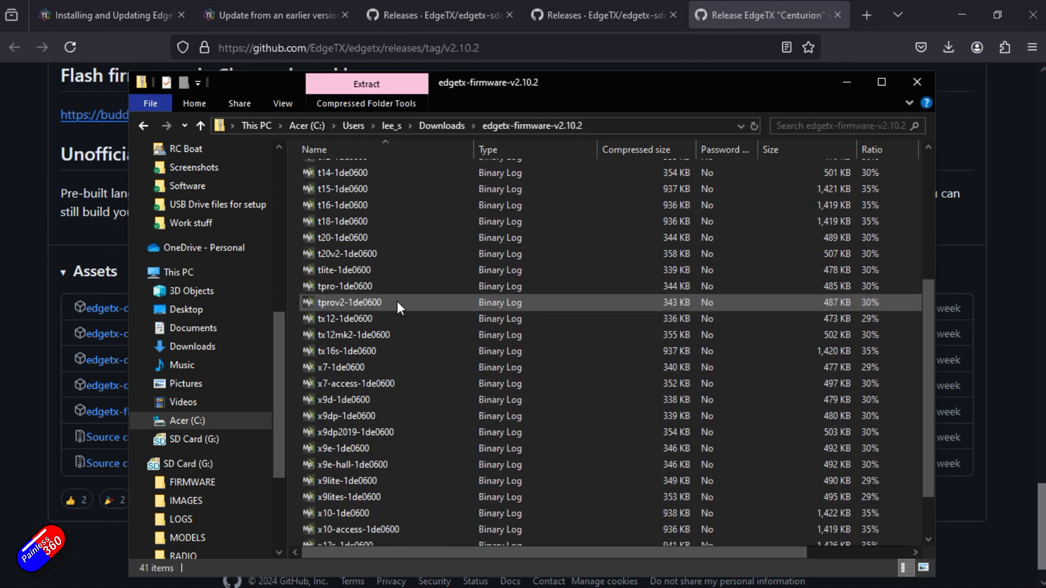
scroll(397, 301, "down", 1)
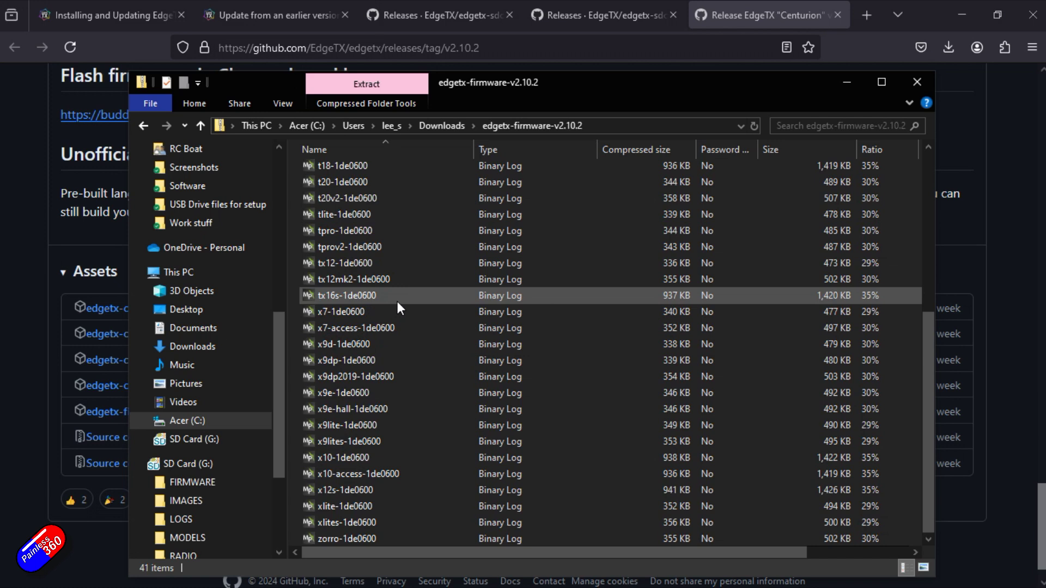
scroll(397, 302, "up", 2)
scroll(397, 301, "up", 2)
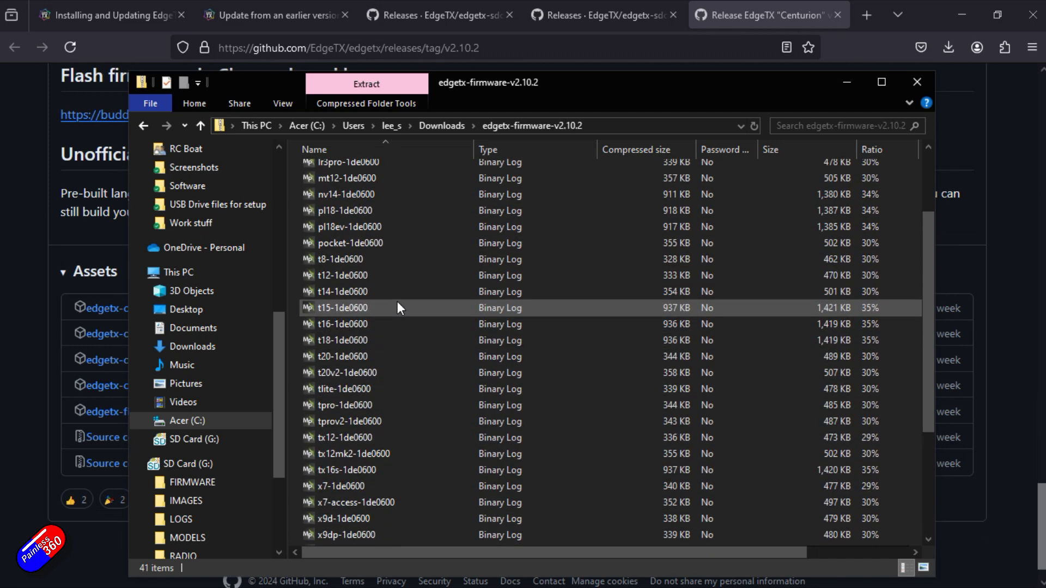
scroll(397, 308, "down", 2)
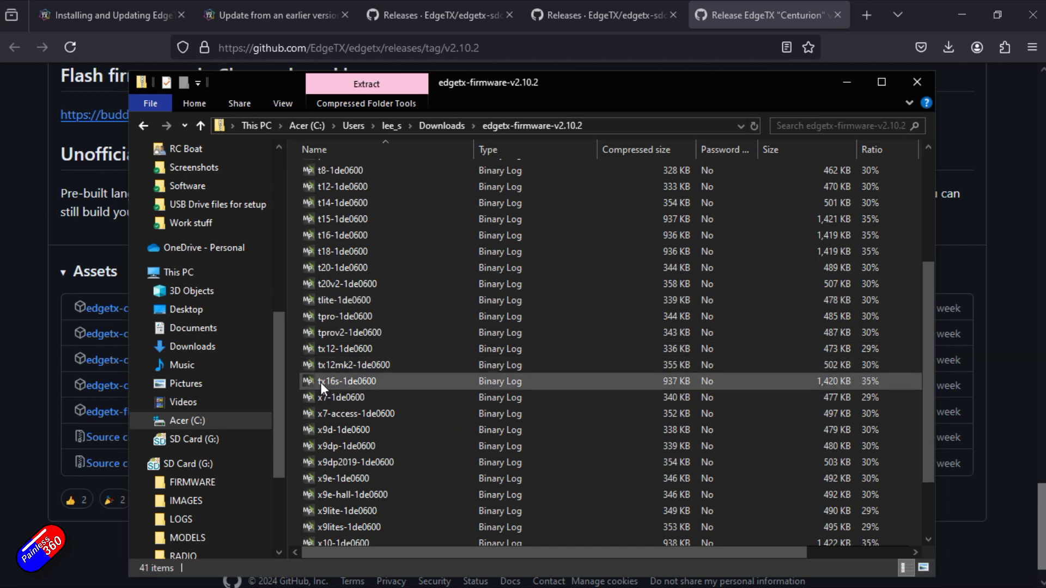
Step: Copy the tx16s-1de0600 firmware file from the edgetx-firmware-v2.10.2 archive into the SD card's FIRMWARE folder
left_click(320, 382)
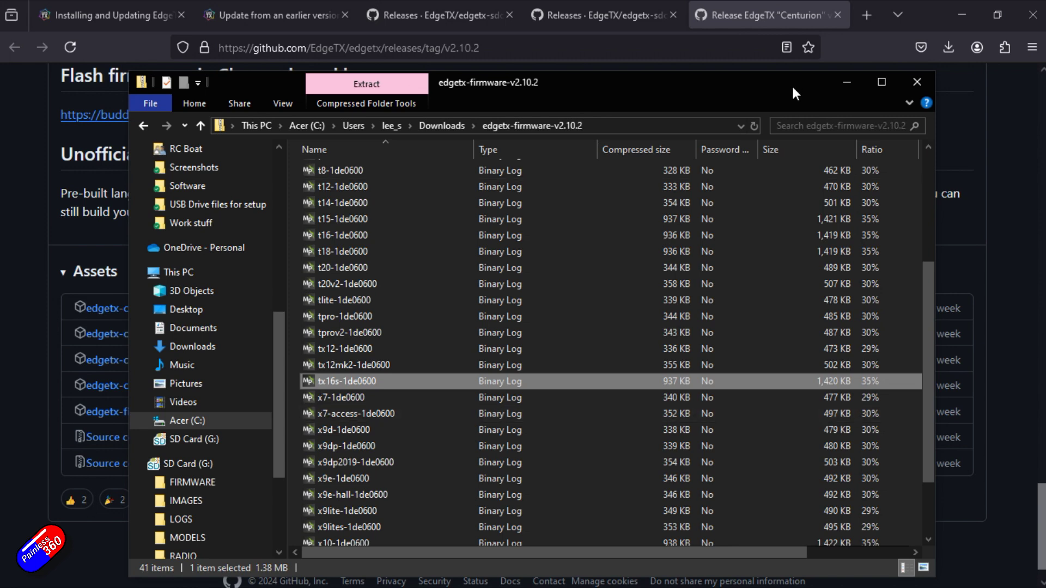
left_click(960, 4)
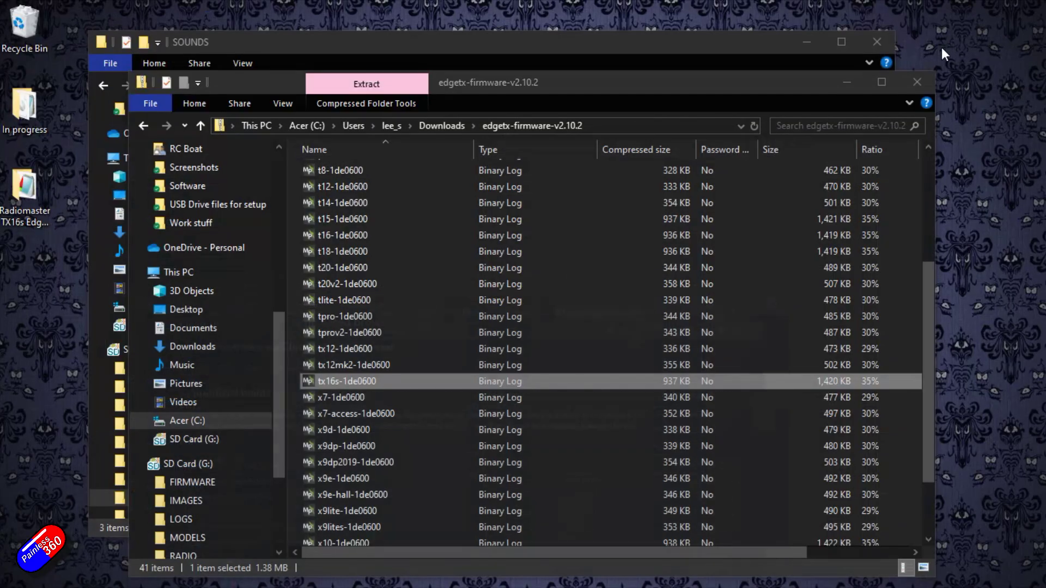
left_click(921, 85)
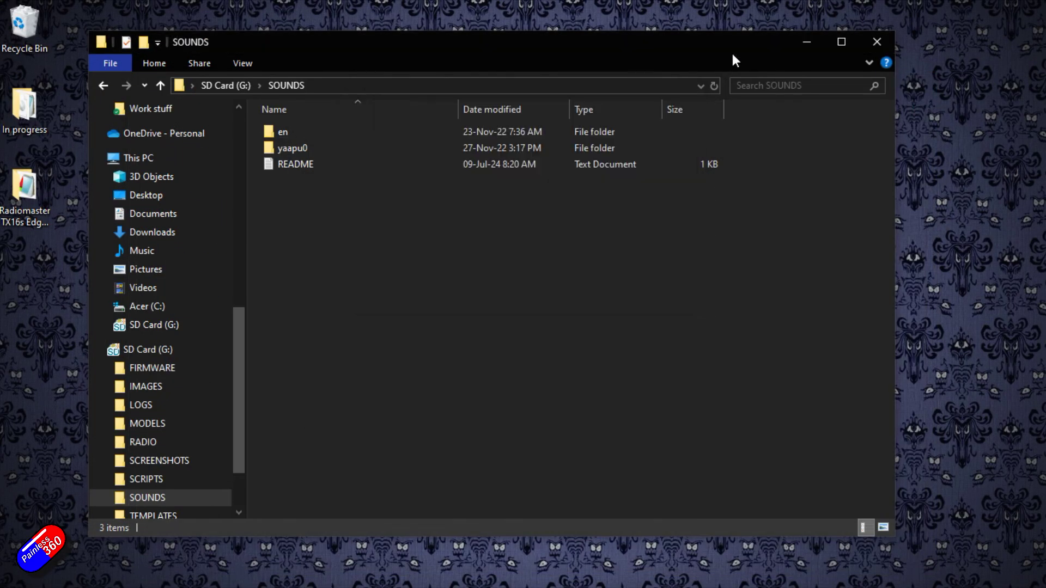
left_click(161, 85)
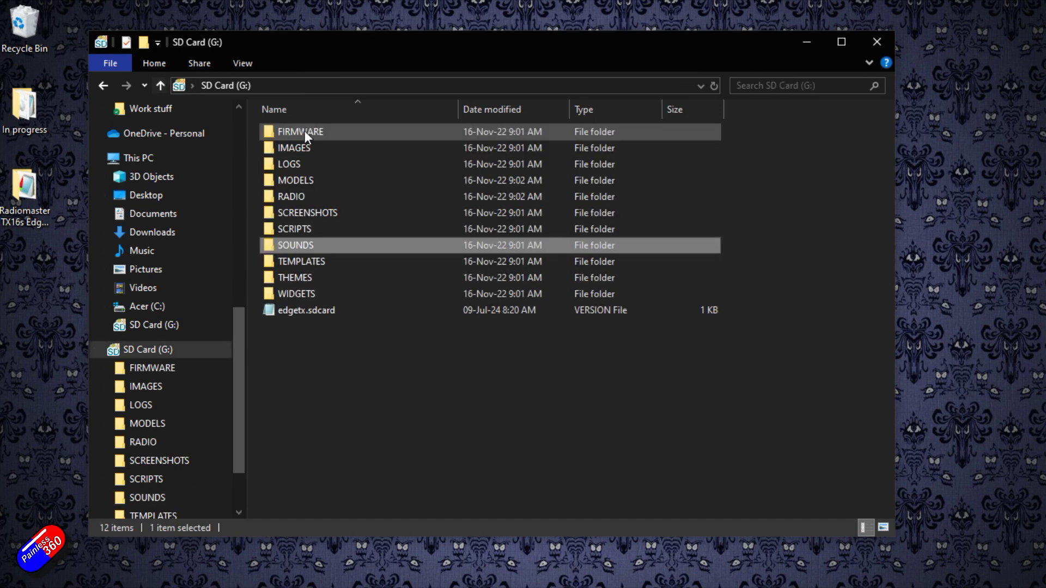
double_click(305, 131)
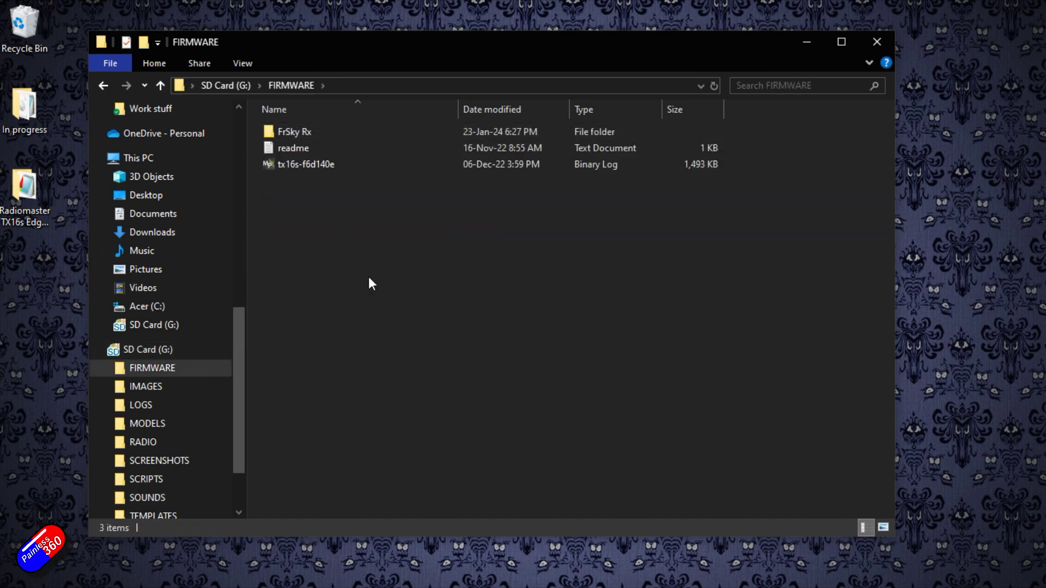
key("ctrl+v")
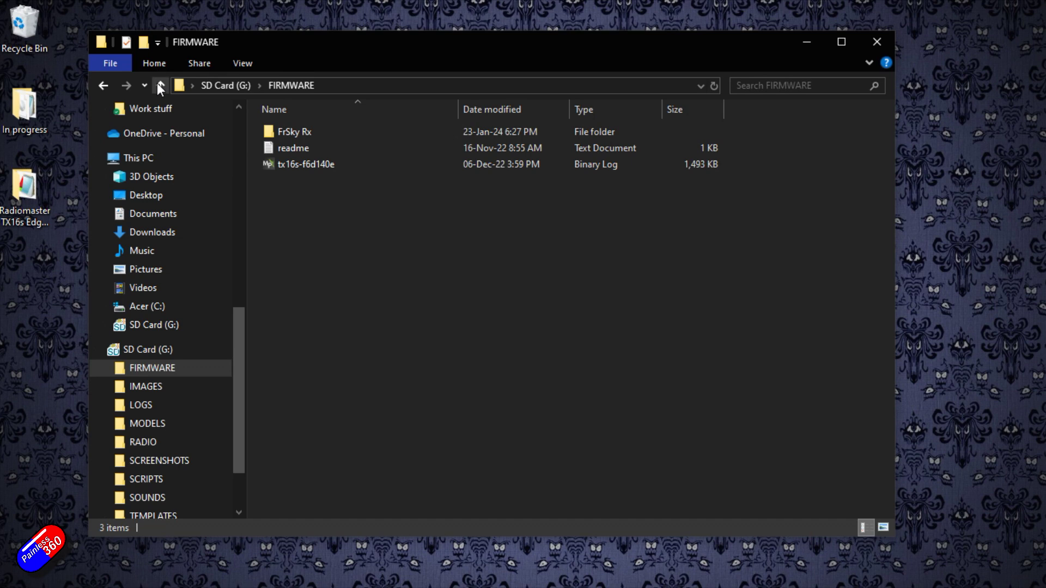
Step: Check the SD card's top-level folders and the contents of its SOUNDS folder
left_click(160, 86)
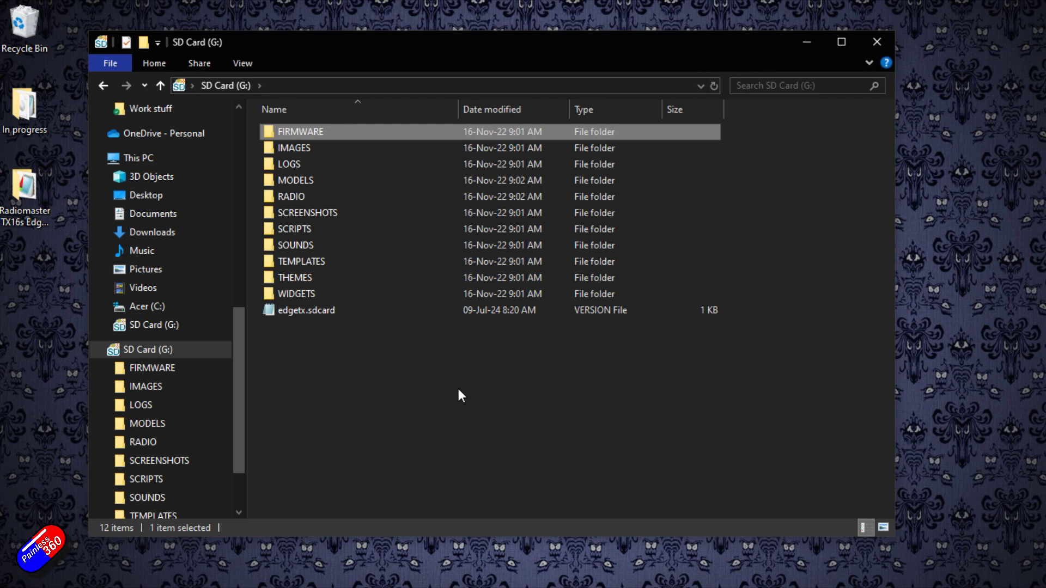
left_click(296, 245)
double_click(296, 245)
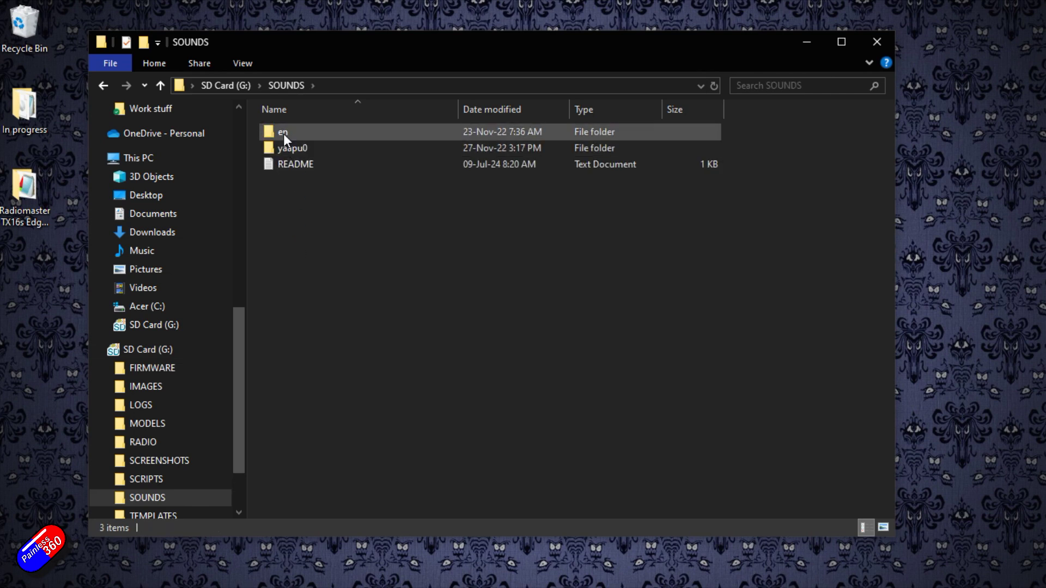
key("alt+Left")
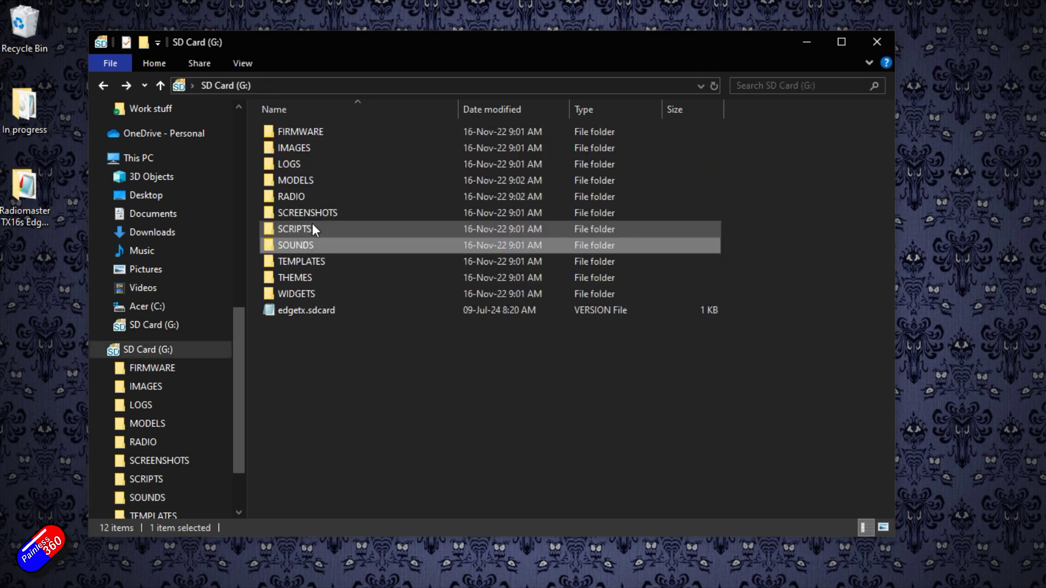
Step: Permanently delete the old tx16s-f6d140e firmware file from the SD card's FIRMWARE folder
left_click(313, 136)
double_click(312, 135)
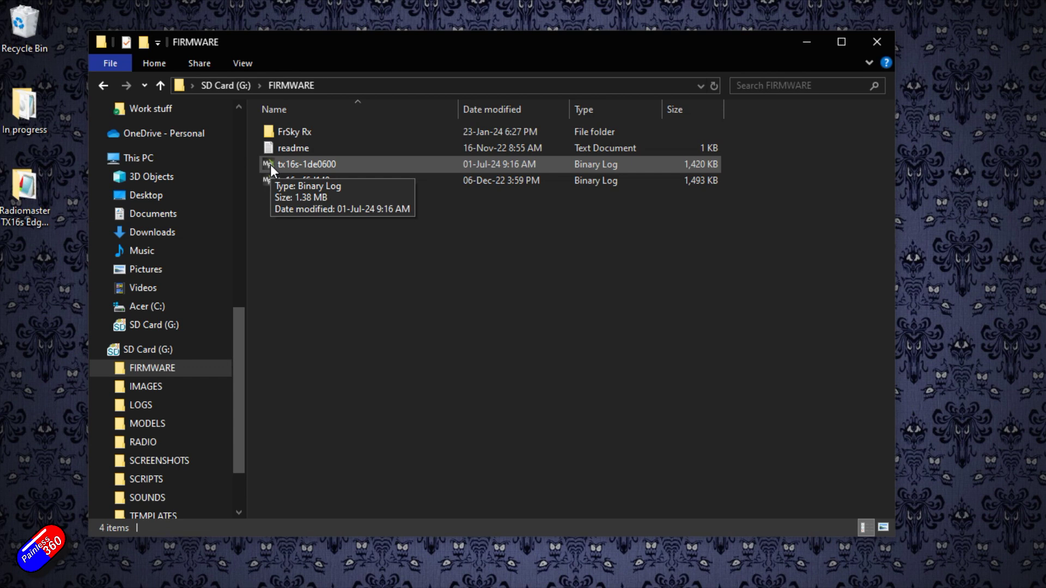
left_click(270, 180)
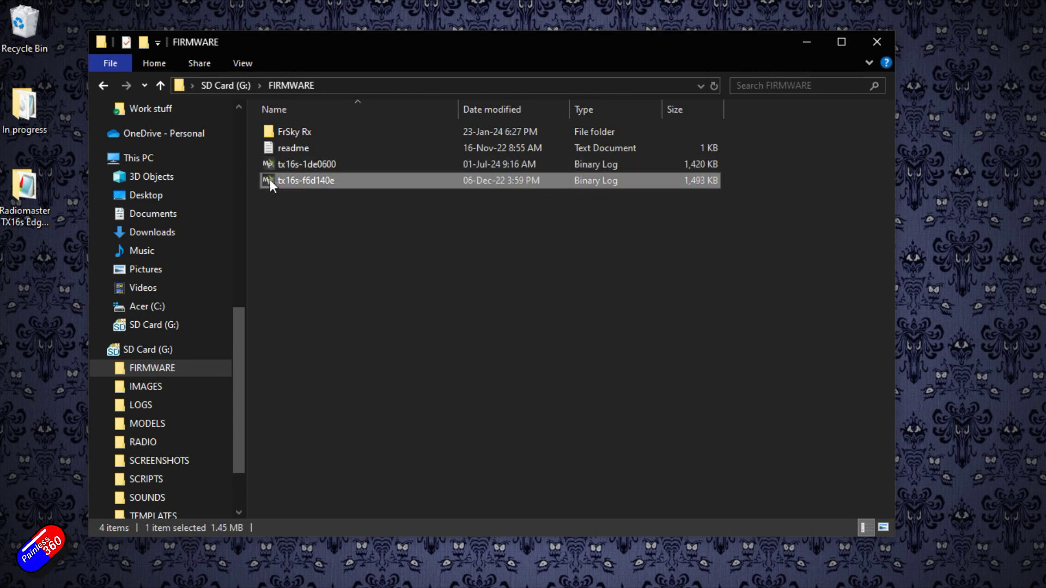
key("Delete")
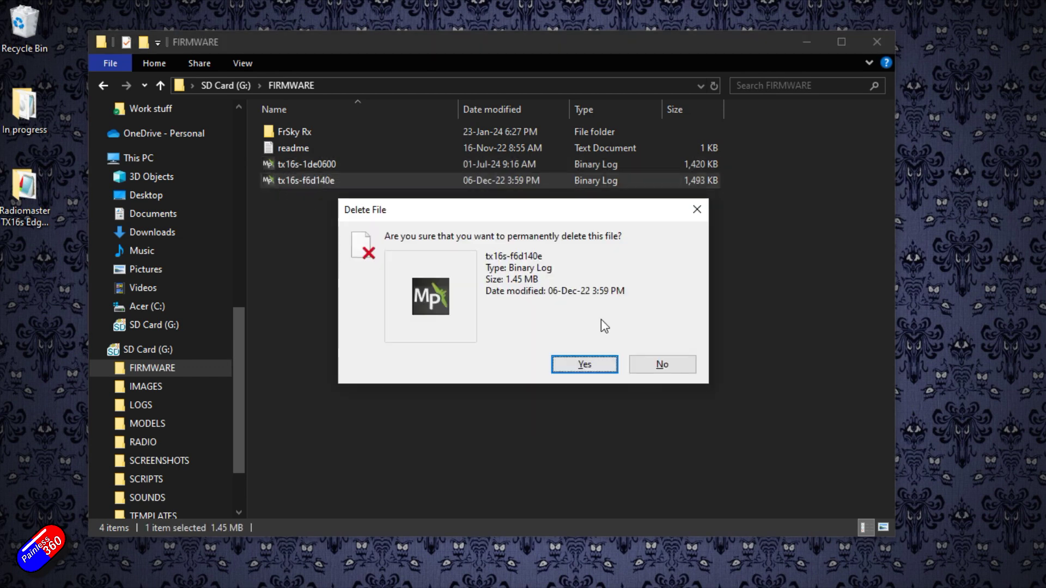
left_click(581, 361)
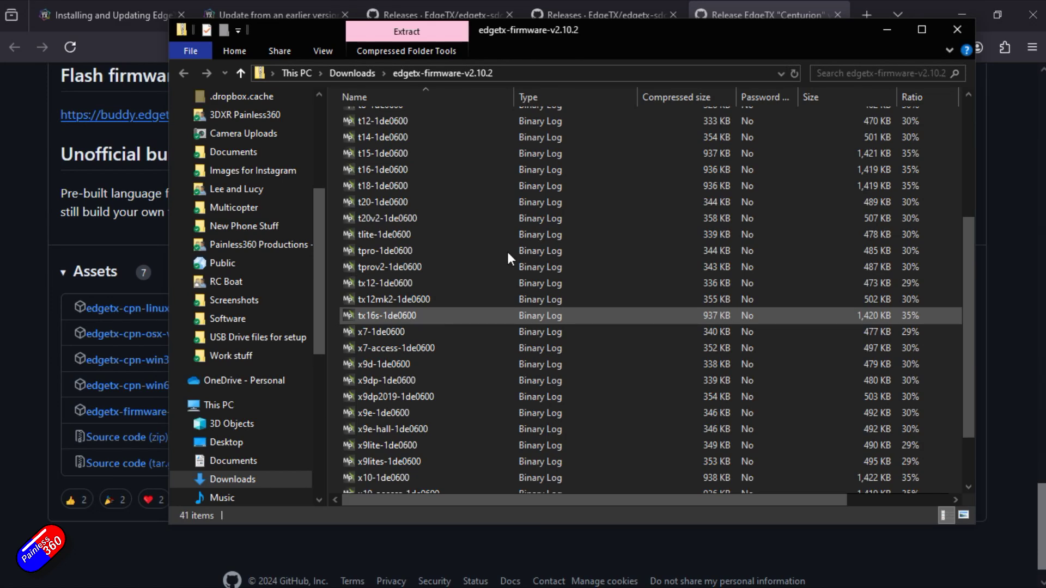
Step: Close the firmware archive and SD card windows, and safely eject the SD card
left_click(962, 6)
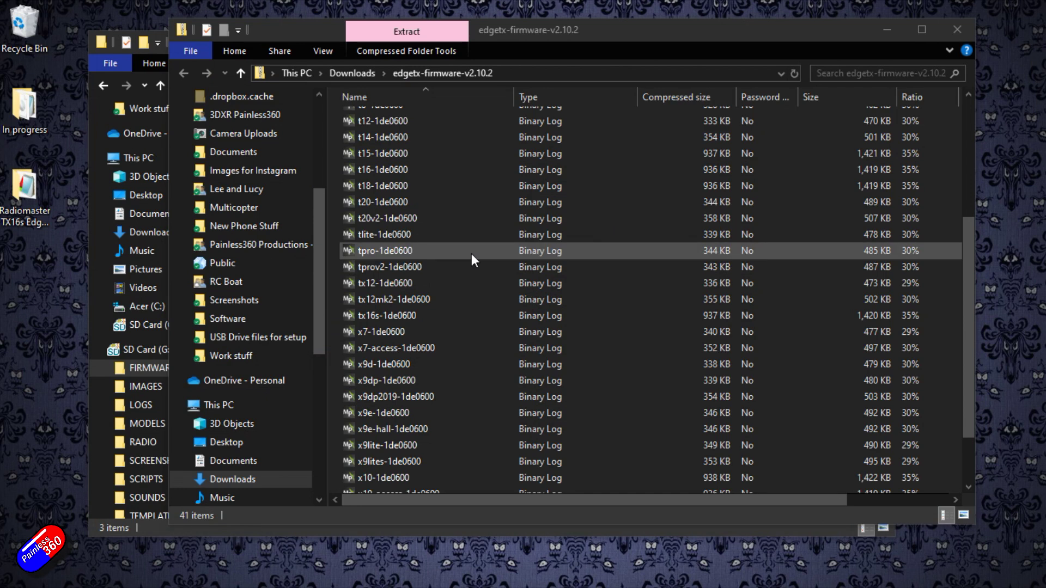
left_click(958, 30)
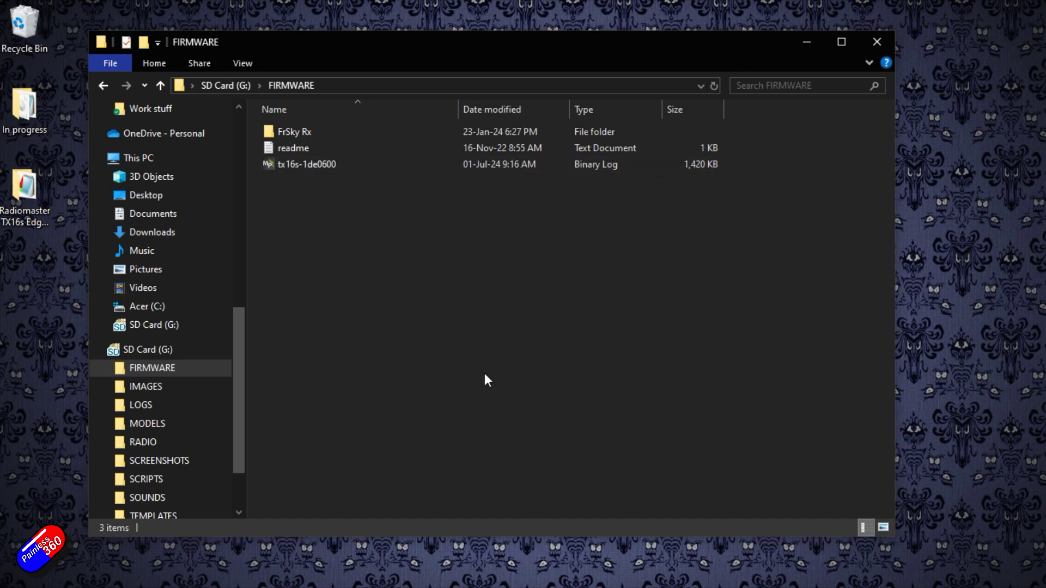
left_click(879, 42)
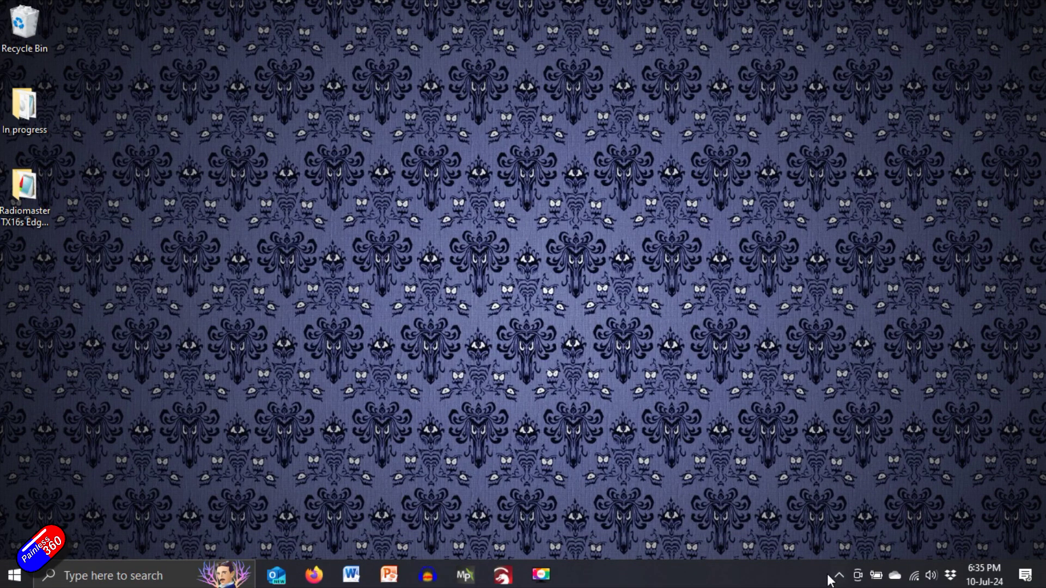
left_click(840, 576)
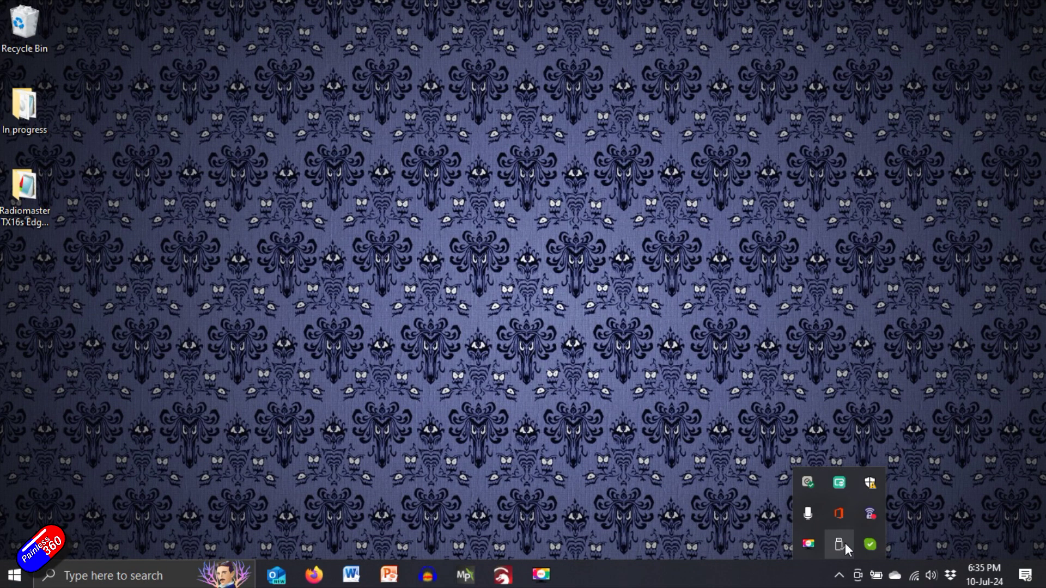
left_click(845, 544)
left_click(896, 536)
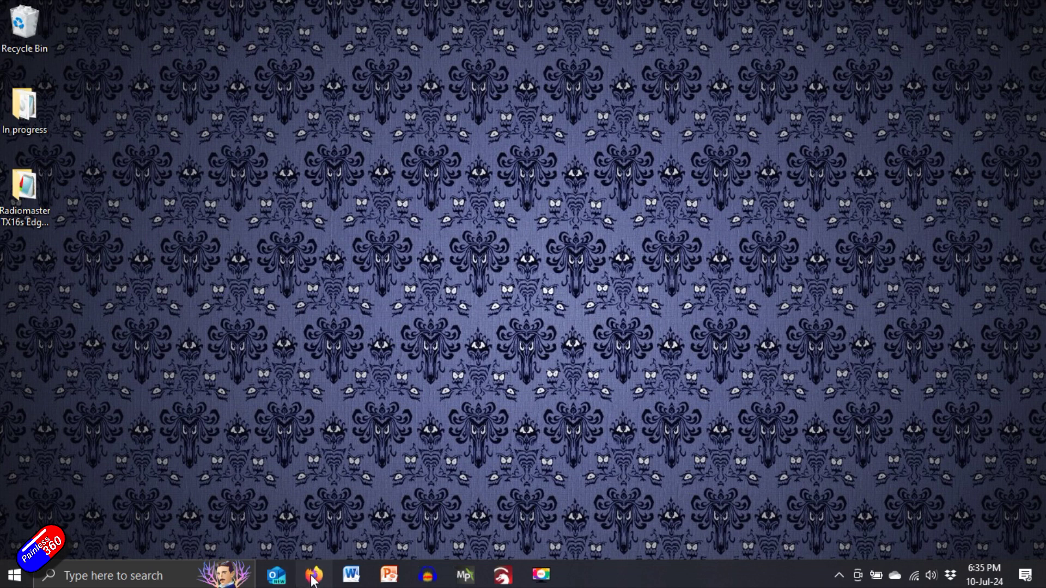
Step: Switch to Firefox and review the remaining flashing instructions on the "Update from an earlier version" page
left_click(314, 575)
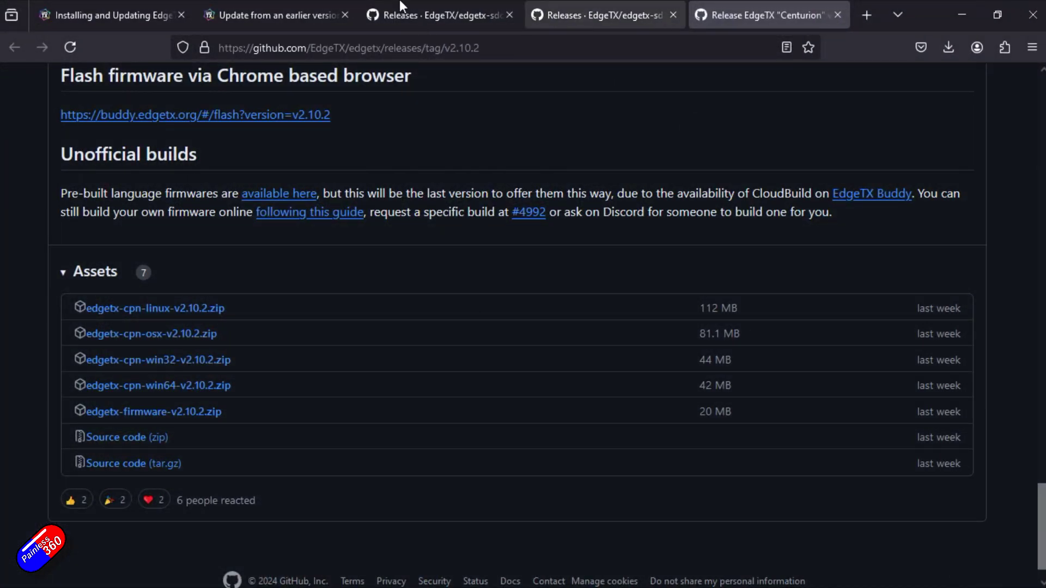
left_click(270, 13)
scroll(505, 301, "down", 2)
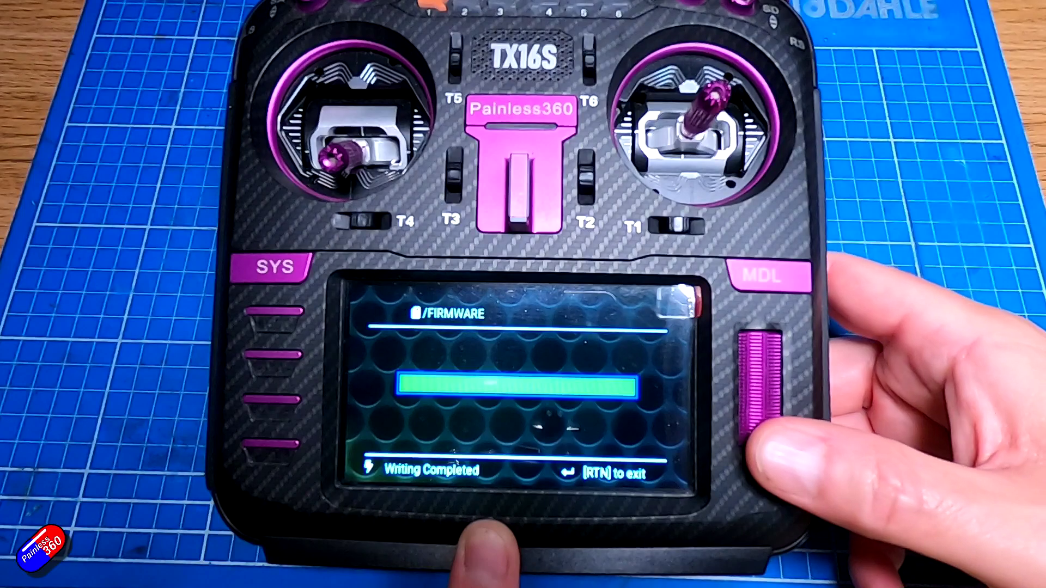
key("Escape")
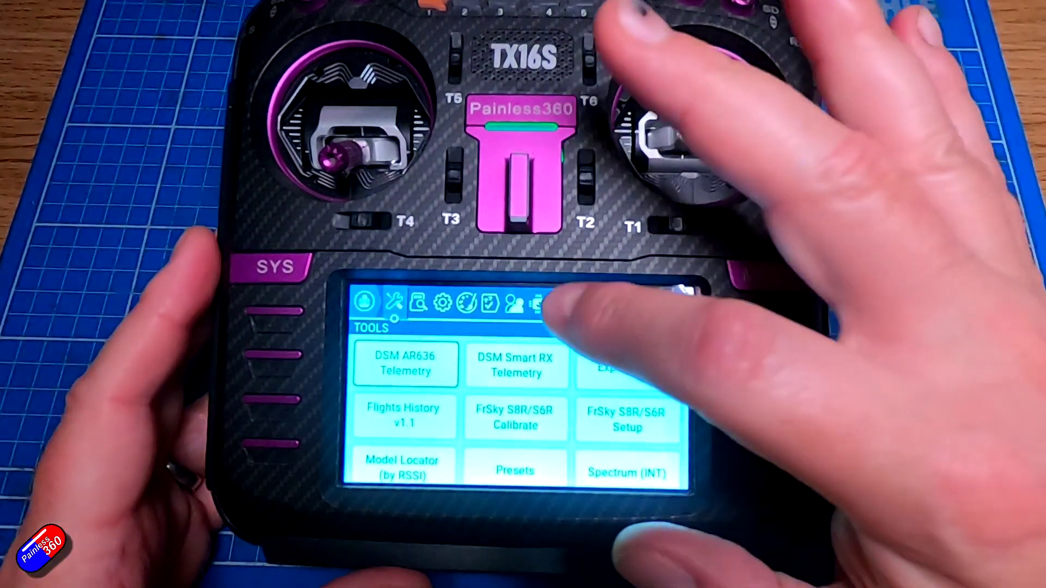
left_click(563, 304)
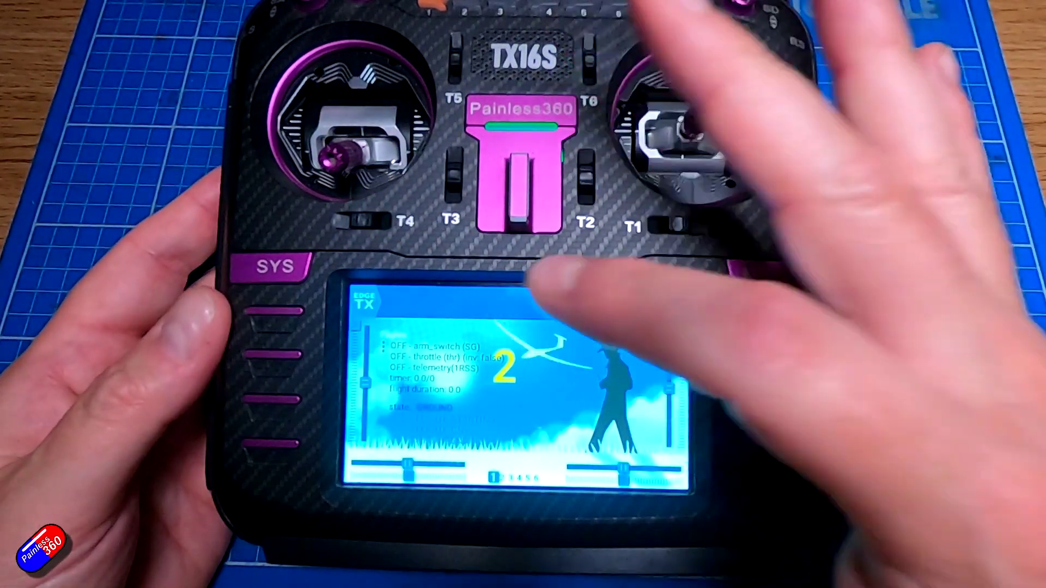
left_click(537, 286)
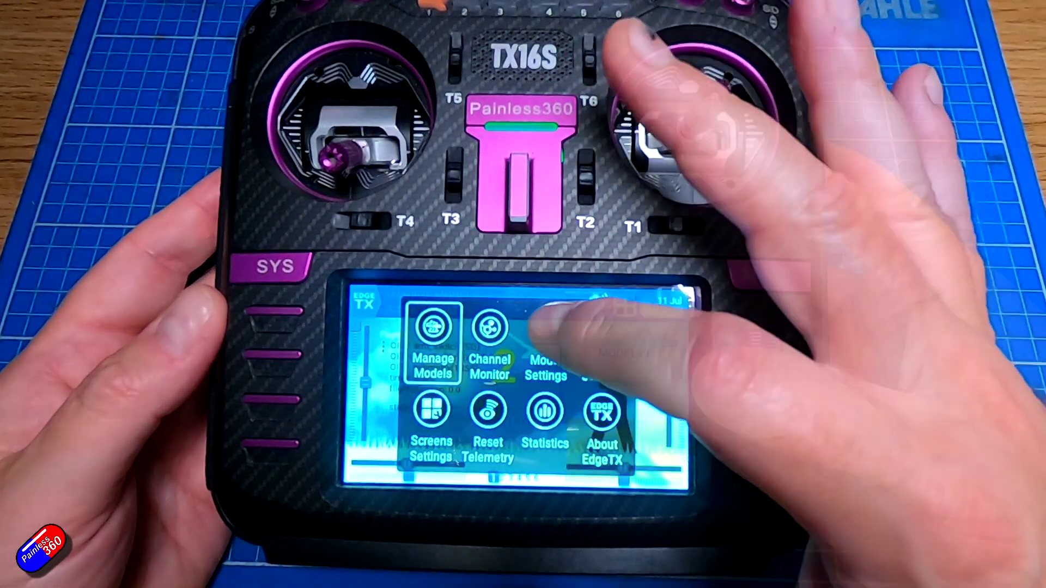
left_click(427, 327)
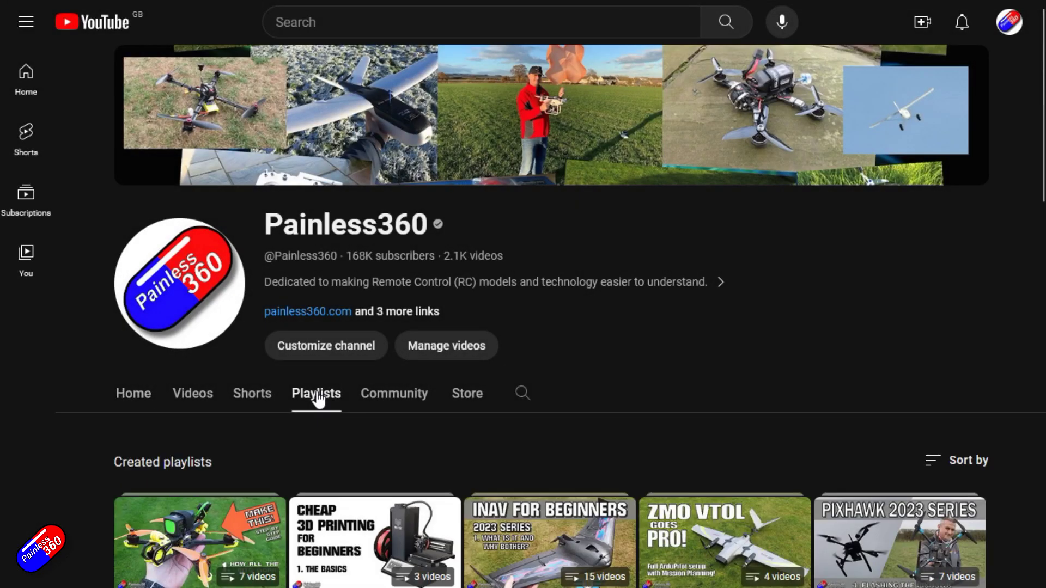
Step: Search YouTube for "inav wing setup painless360" from the Painless360 channel's playlists page
scroll(549, 346, "down", 3)
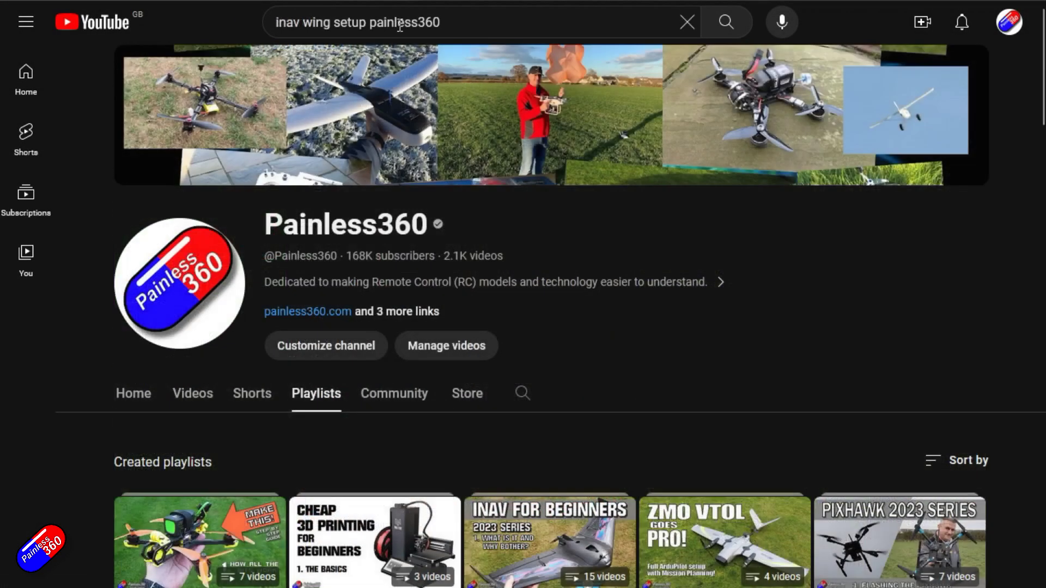
key("Return")
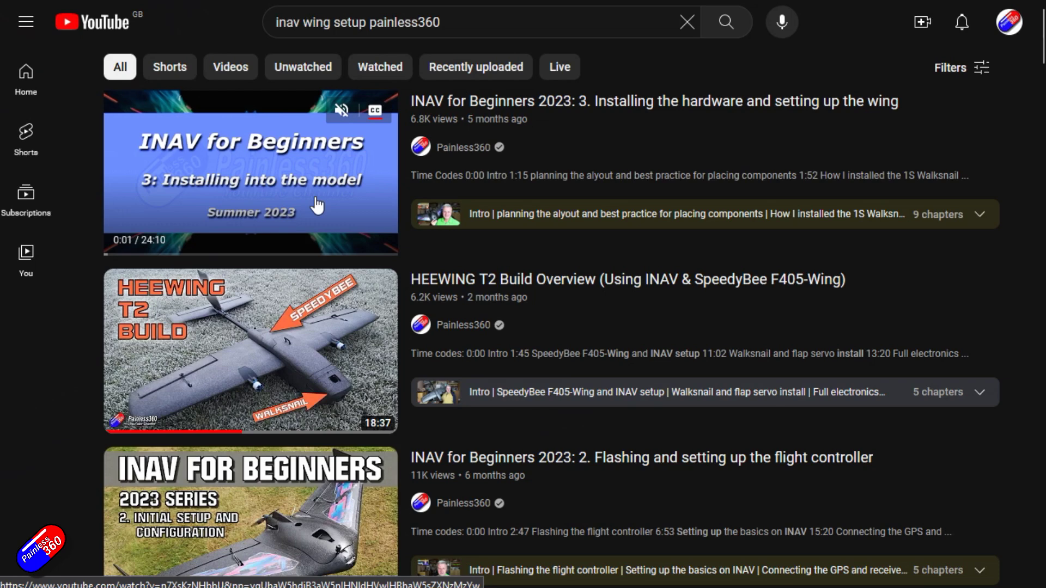